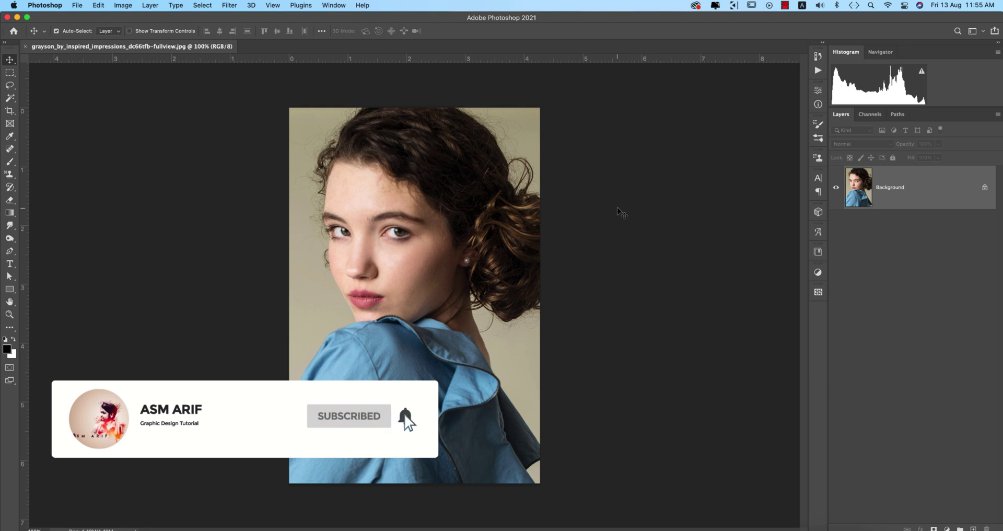
Duplicate the portrait's Background layer and name the copy 'edit'
drag(962, 196, 973, 526)
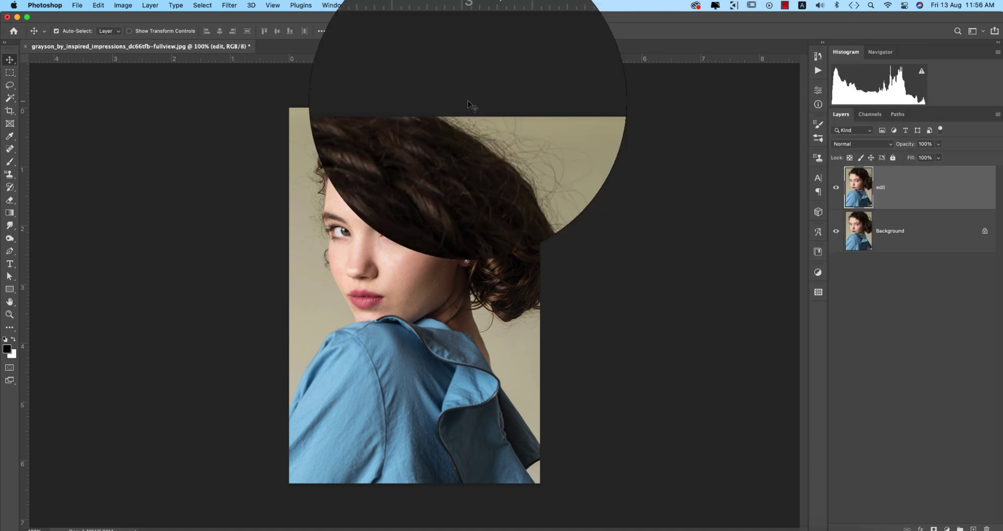
Apply Neural Filters Skin Smoothing with Blur 26 and Smoothness 5 as a new layer
click(229, 5)
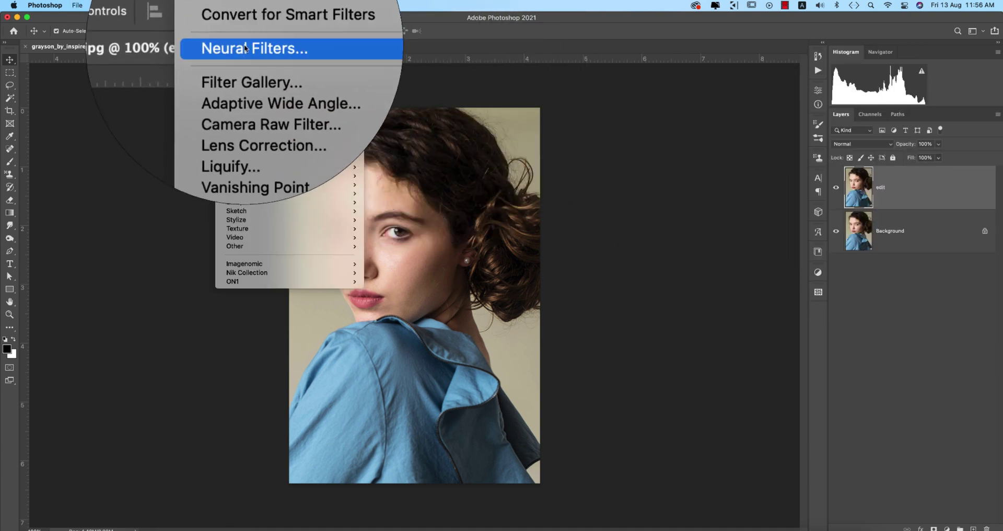
click(215, 46)
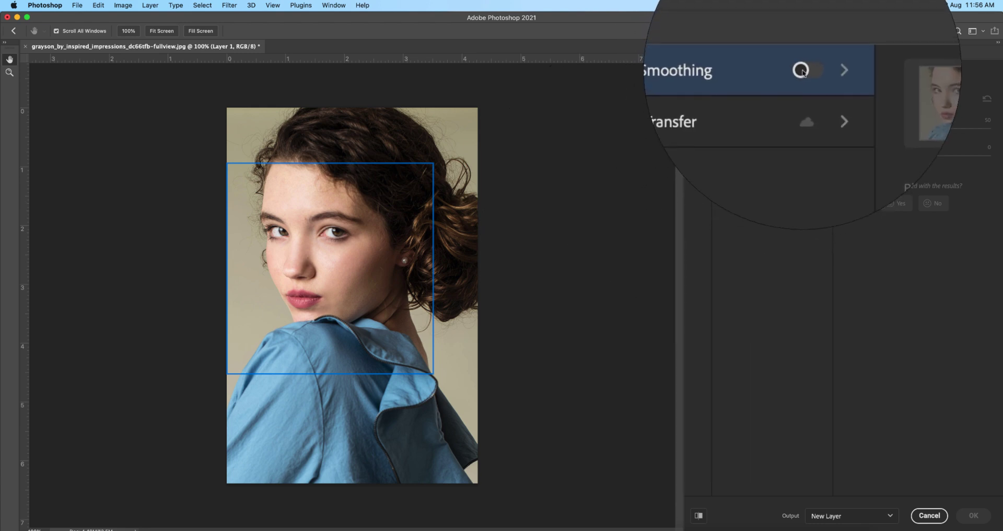
click(808, 61)
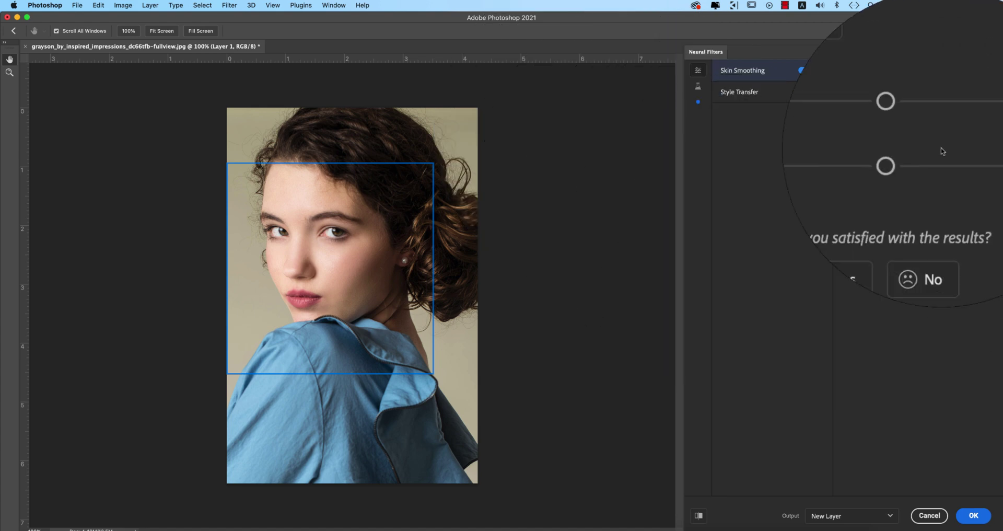
click(876, 133)
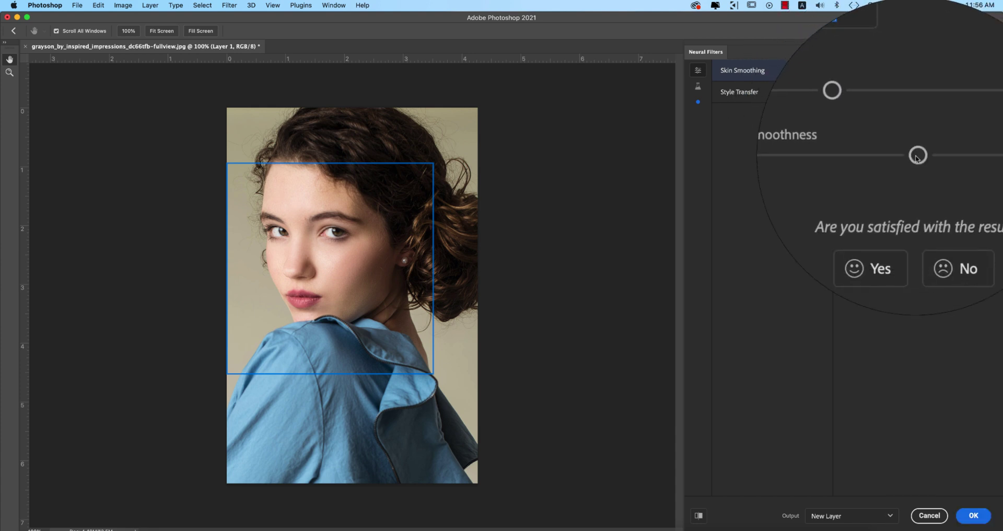
drag(916, 156, 926, 157)
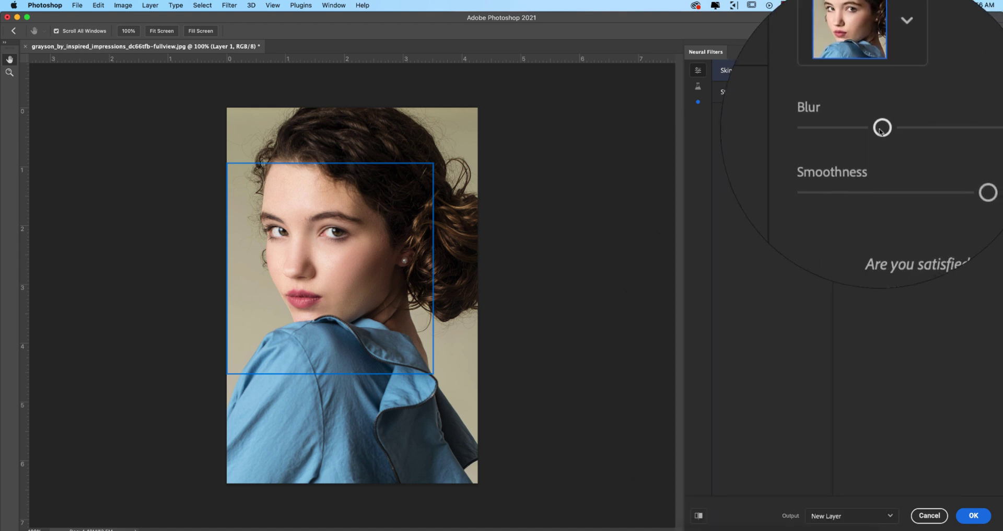
drag(880, 126, 883, 132)
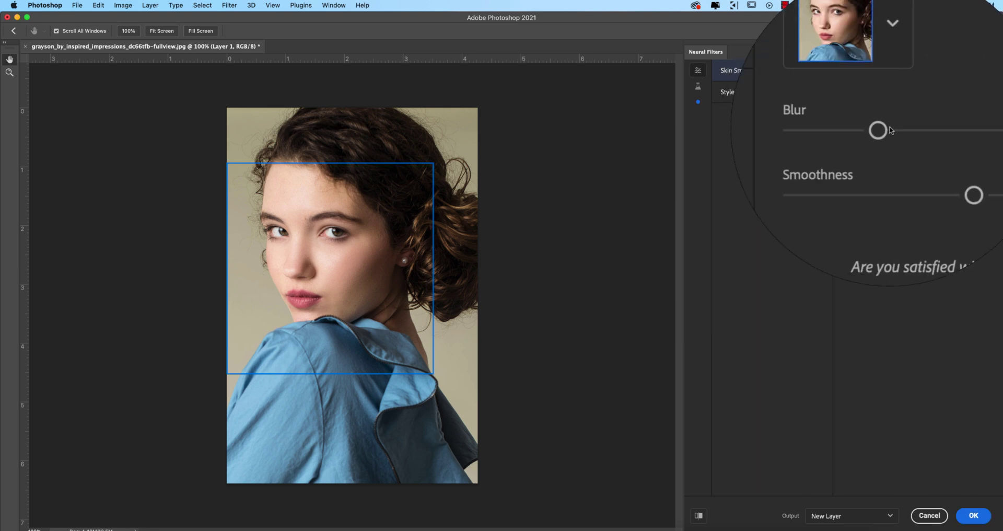
mouse_move(877, 127)
mouse_down()
mouse_move(857, 134)
mouse_move(869, 131)
mouse_up()
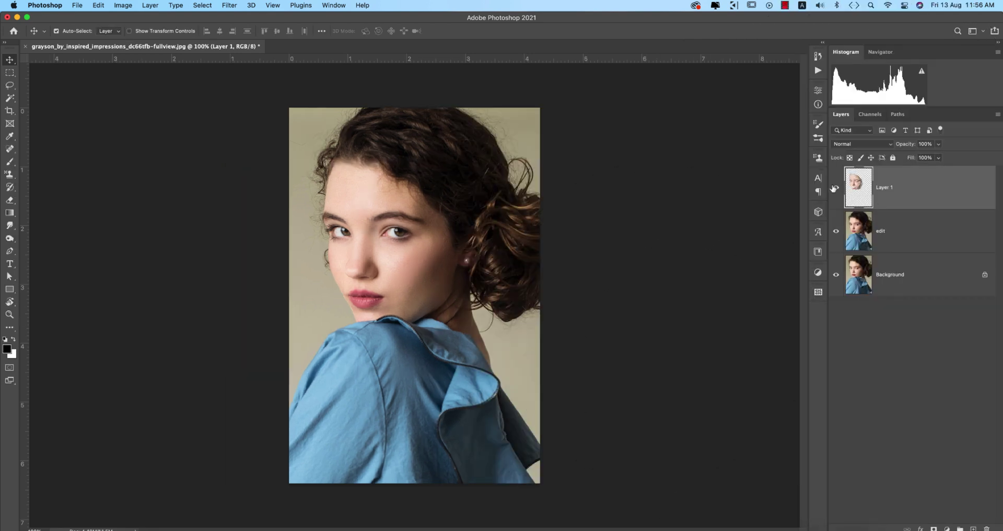
Merge the edit layer and Layer 1 into one layer, then hide it to compare
shift+click(916, 235)
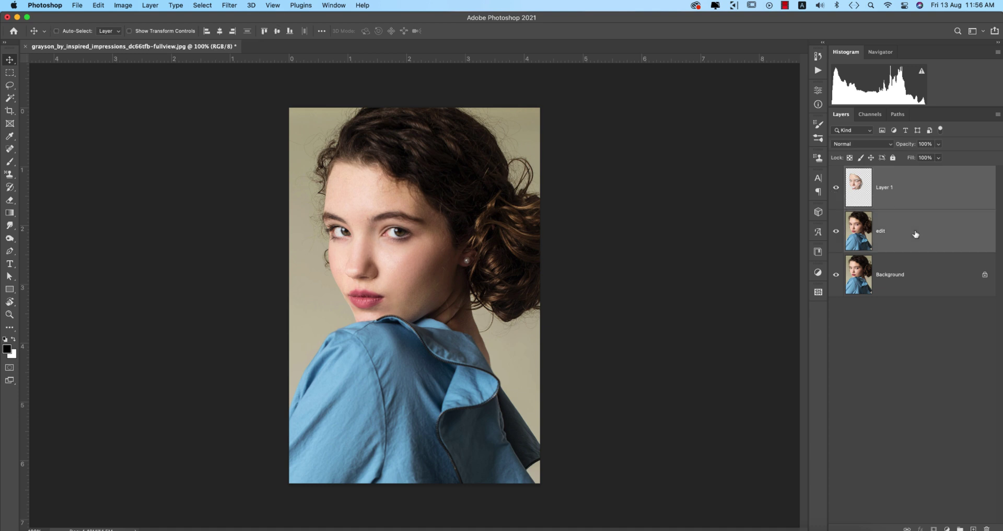
key(super+e)
click(836, 189)
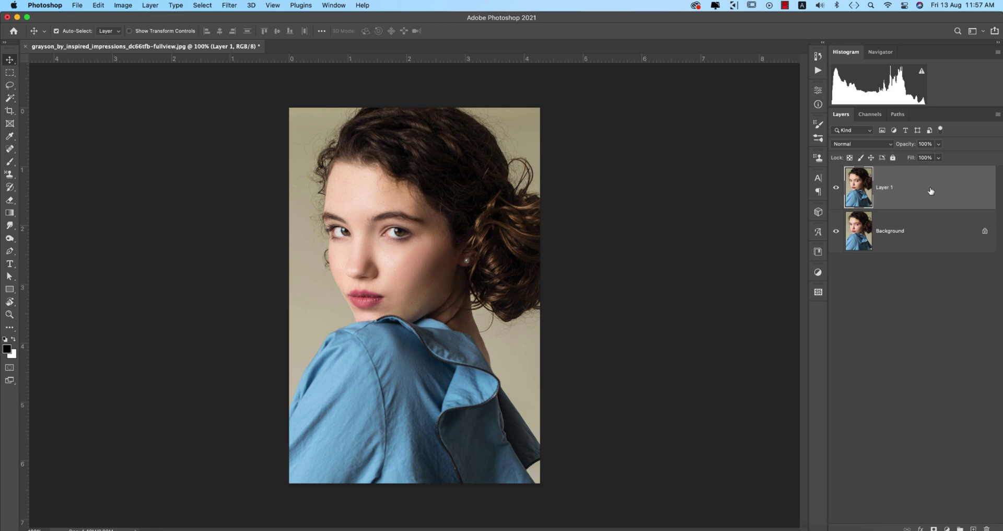
Duplicate the merged layer twice, naming the copies 'Light' and 'Shadow'
key(super+j)
key(super+j)
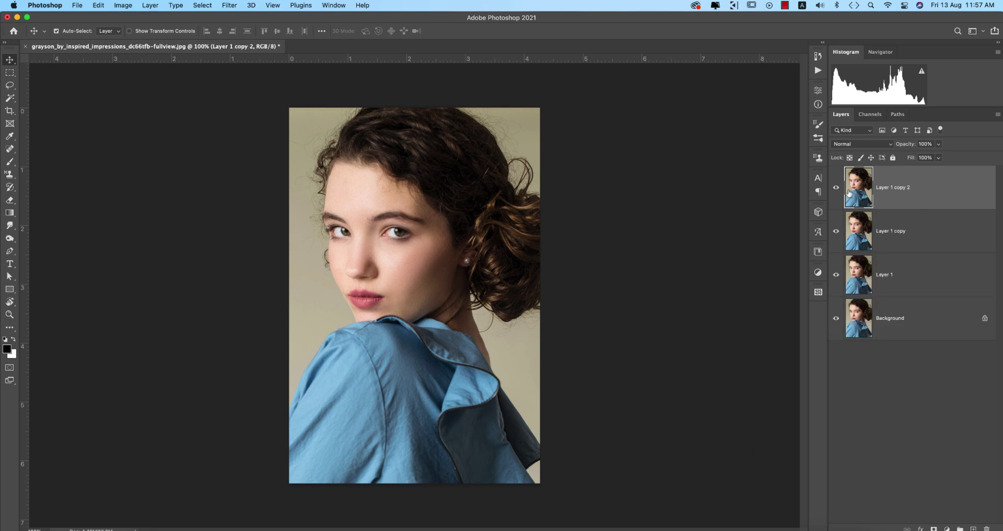
double_click(905, 231)
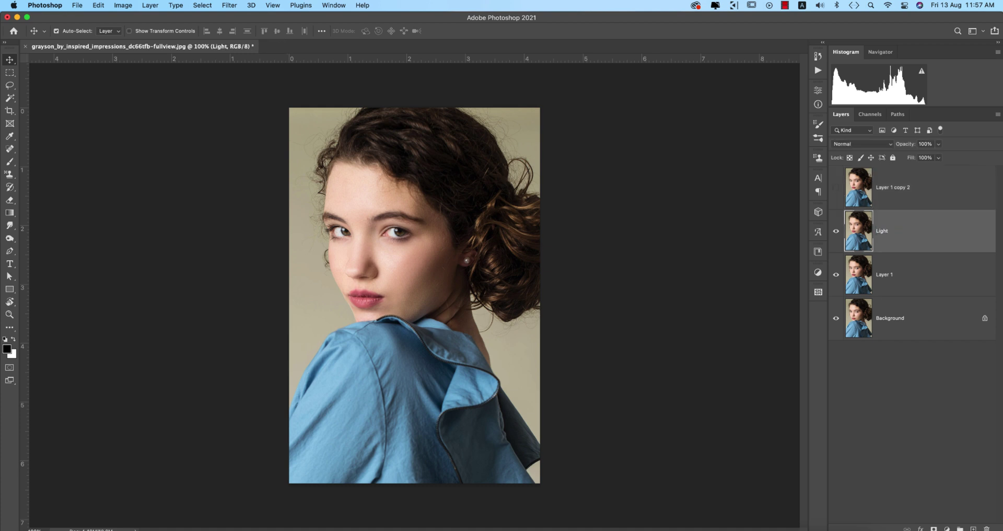
double_click(900, 188)
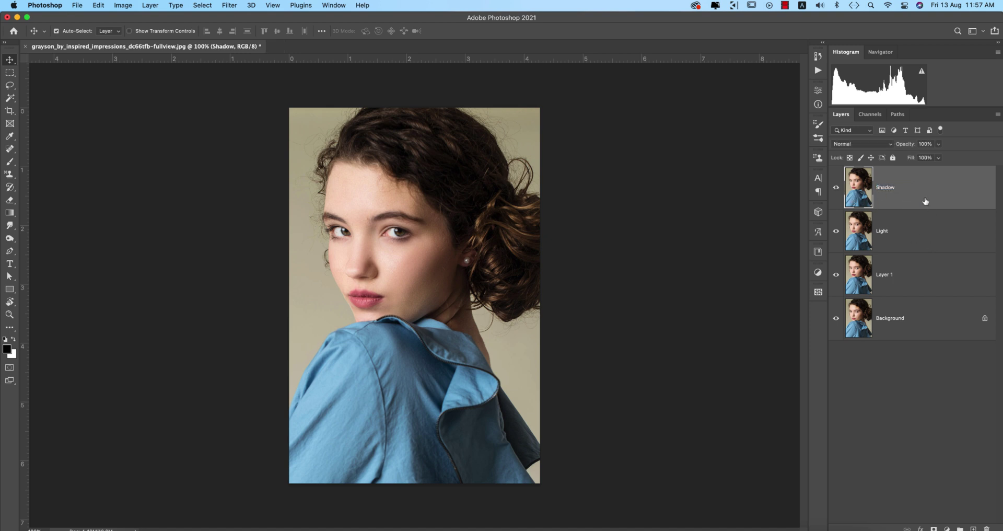
click(919, 239)
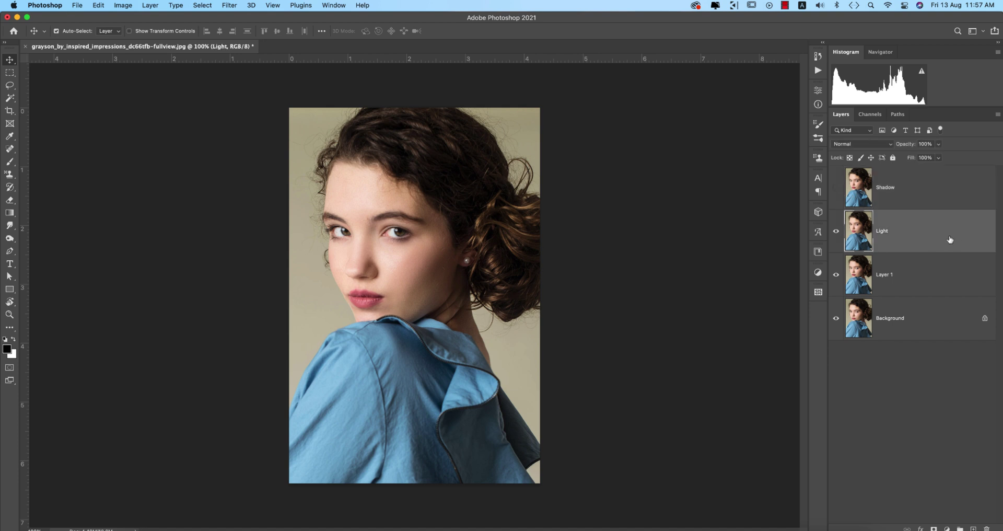
Set the Light layer to Screen with Blend If underlying limits 193/243
click(861, 144)
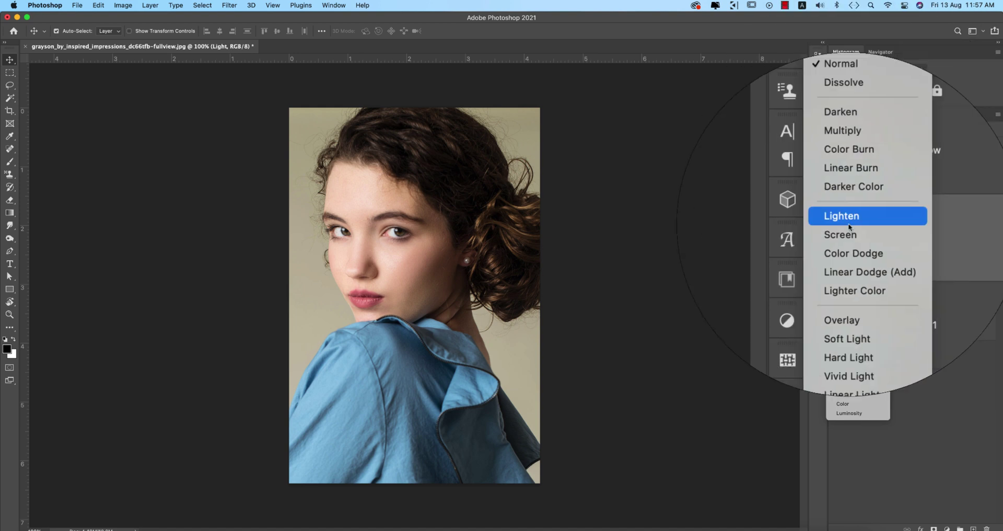
click(849, 231)
right_click(940, 232)
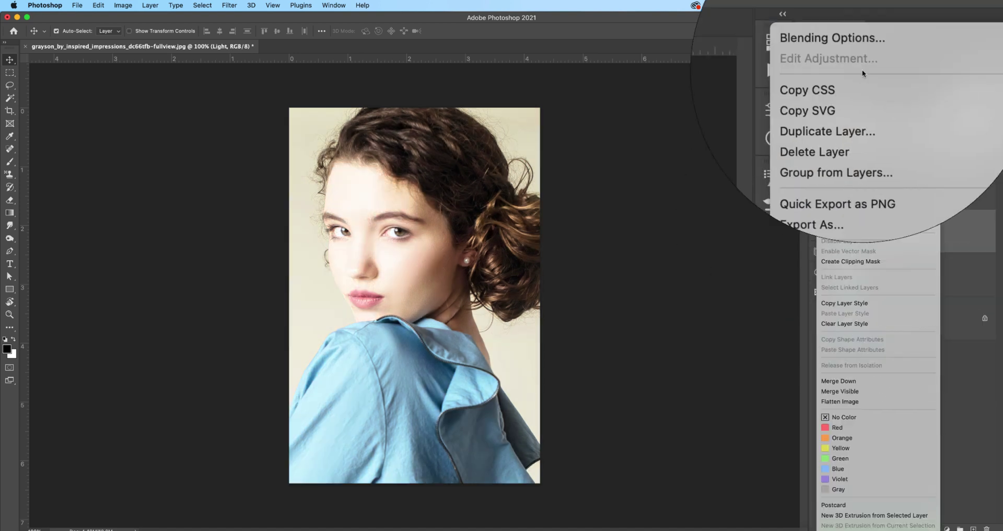
click(857, 69)
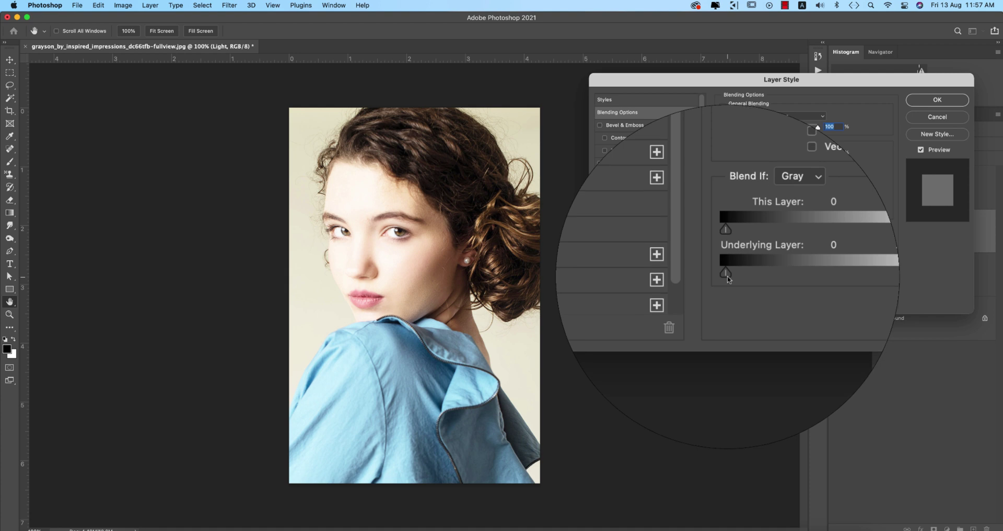
drag(729, 279, 821, 280)
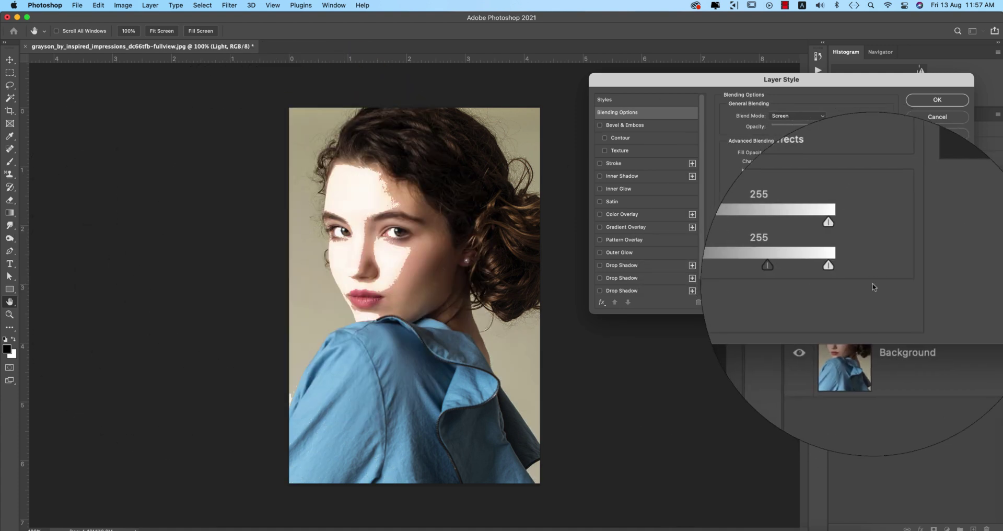
drag(821, 279, 850, 277)
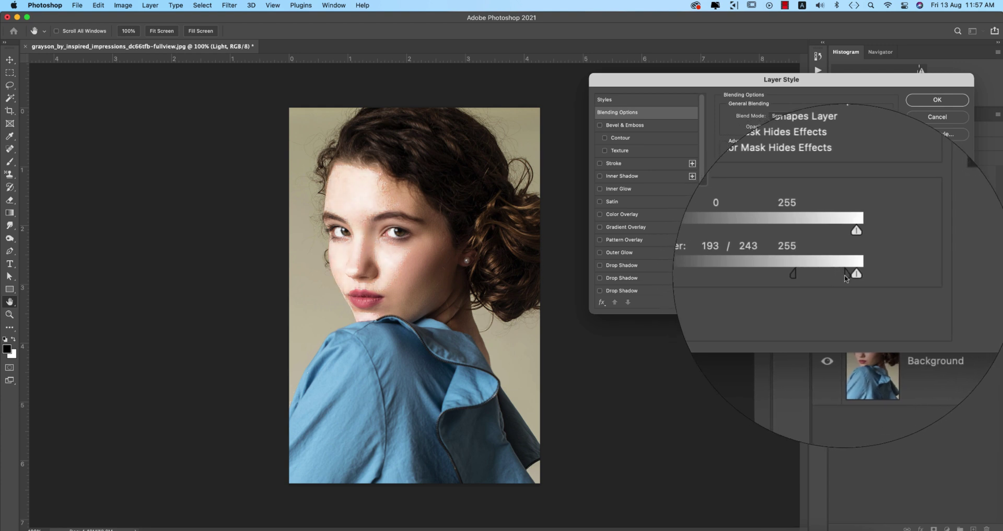
click(939, 107)
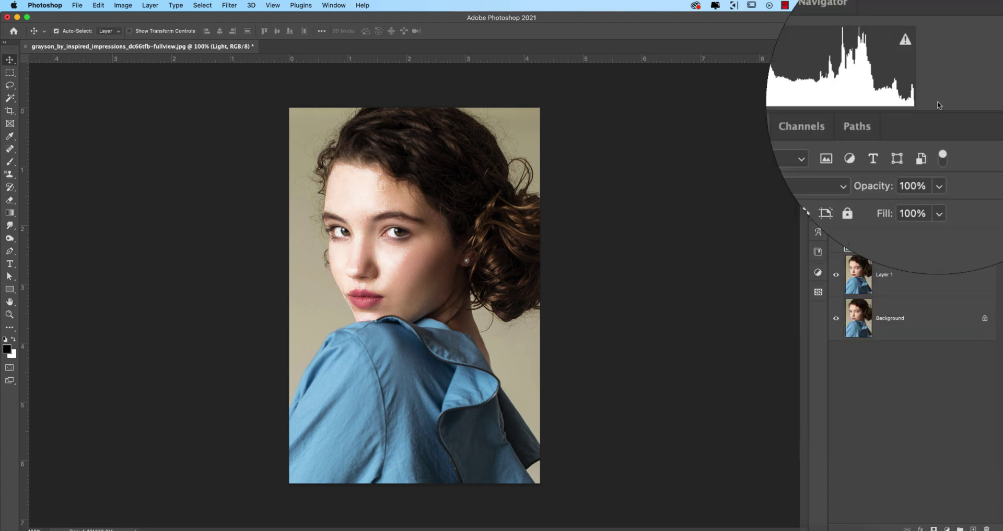
Add a layer mask to Light and fill it using Apply Image
click(938, 526)
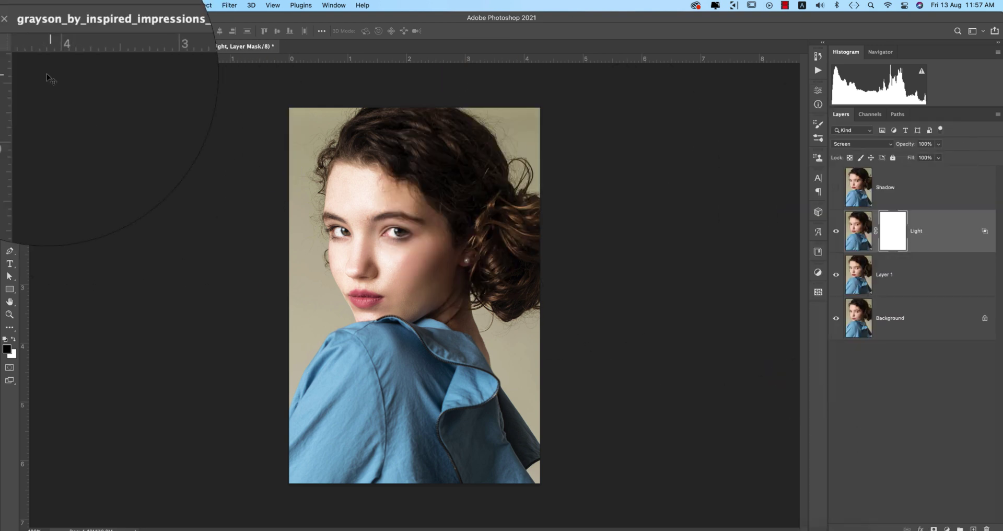
click(124, 5)
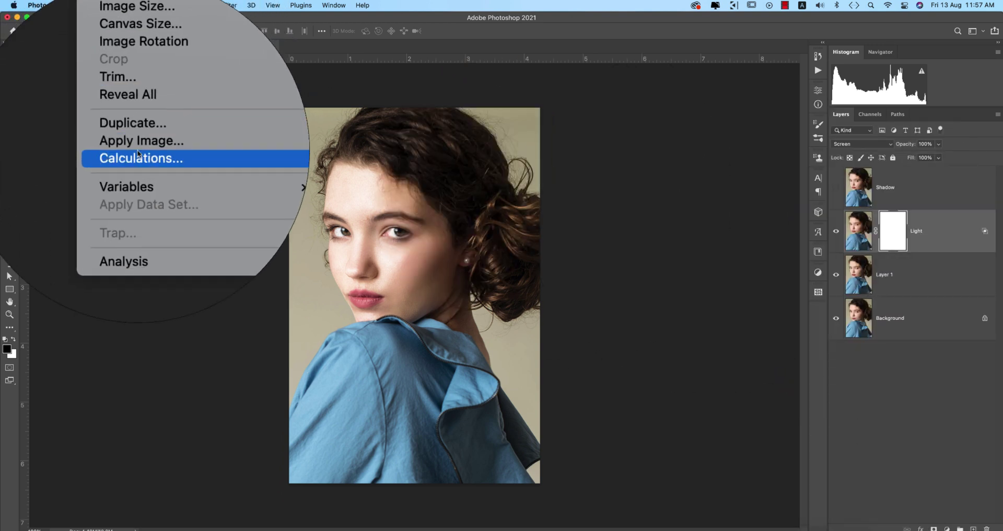
click(134, 134)
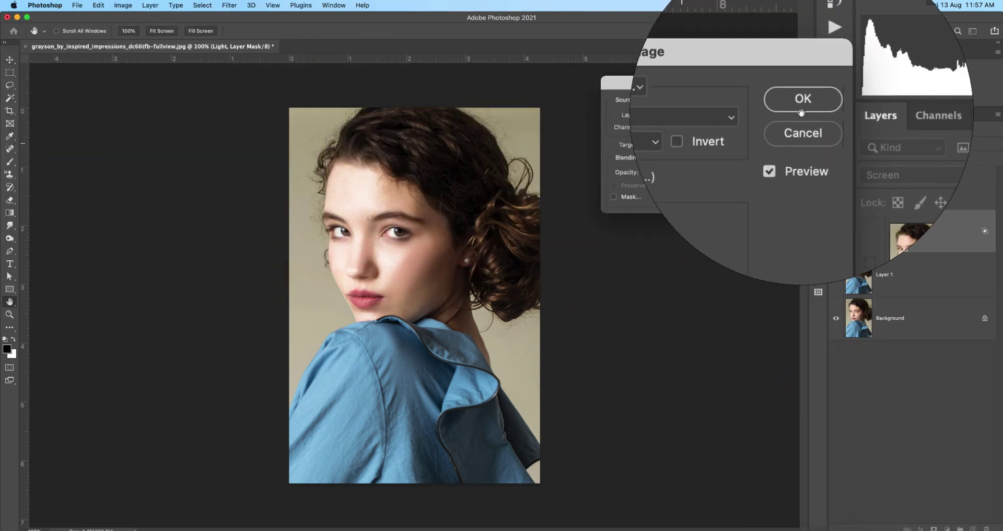
click(802, 102)
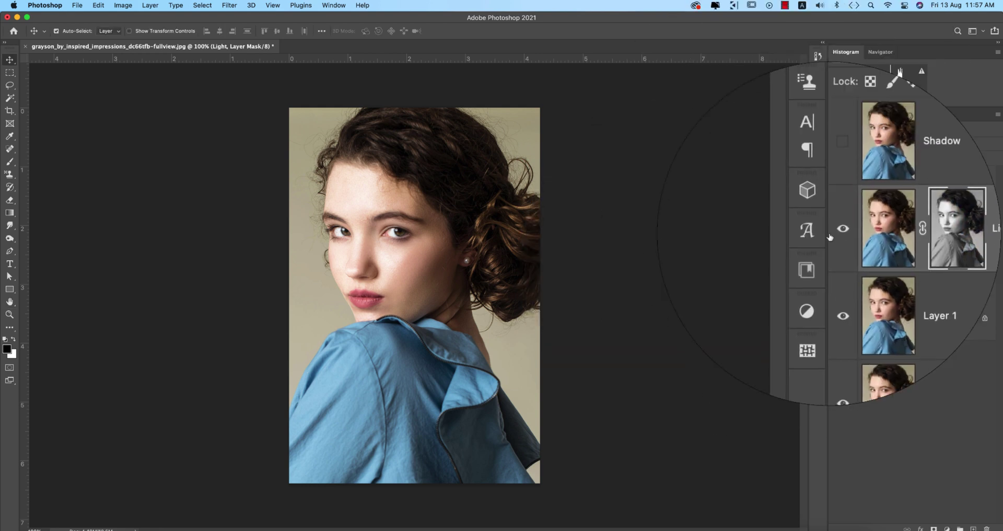
click(836, 231)
click(836, 231)
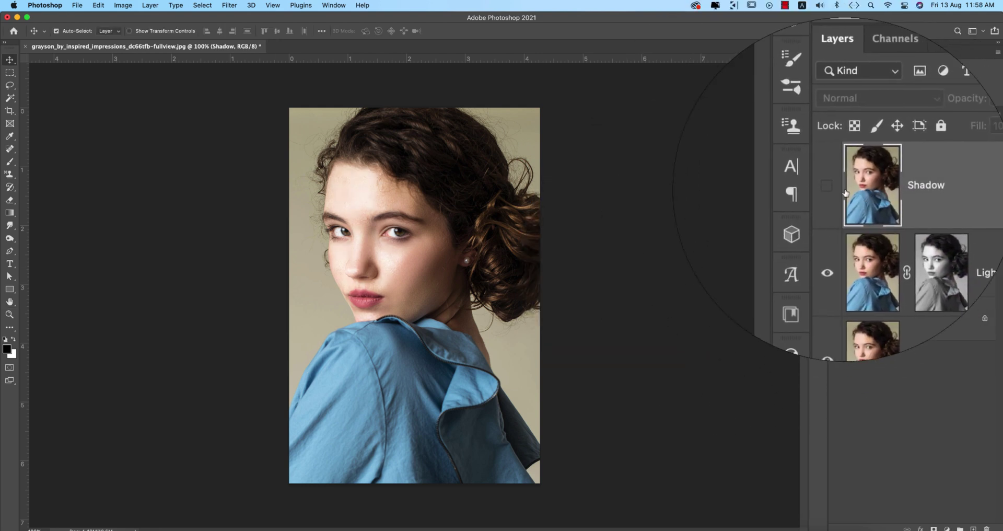
Show the Shadow layer, set it to Multiply, and limit Blend If underlying to 56/196
click(836, 187)
click(883, 188)
click(867, 149)
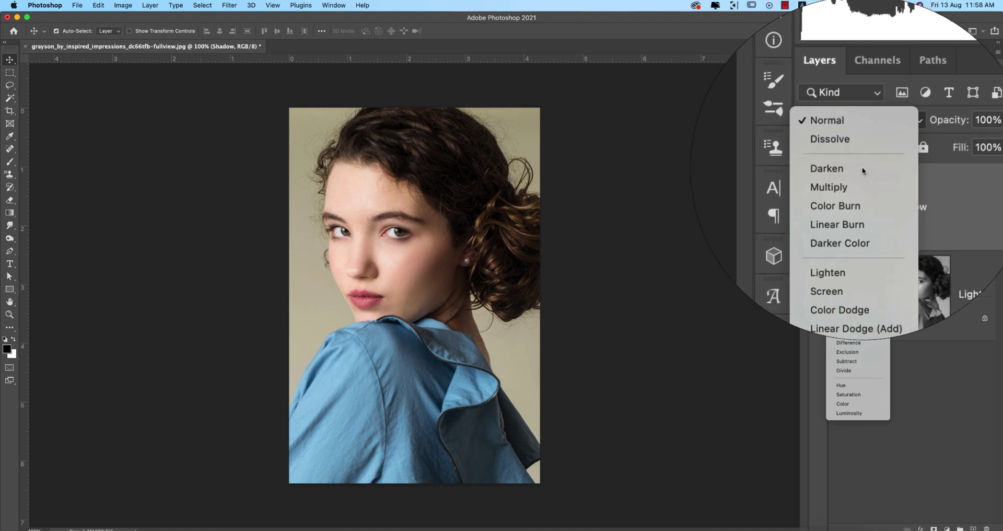
click(858, 177)
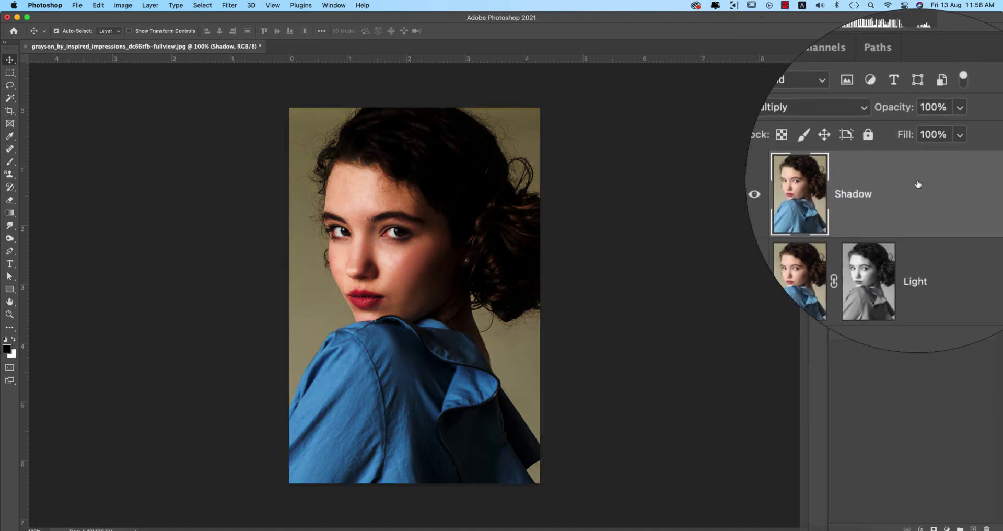
right_click(920, 187)
click(811, 52)
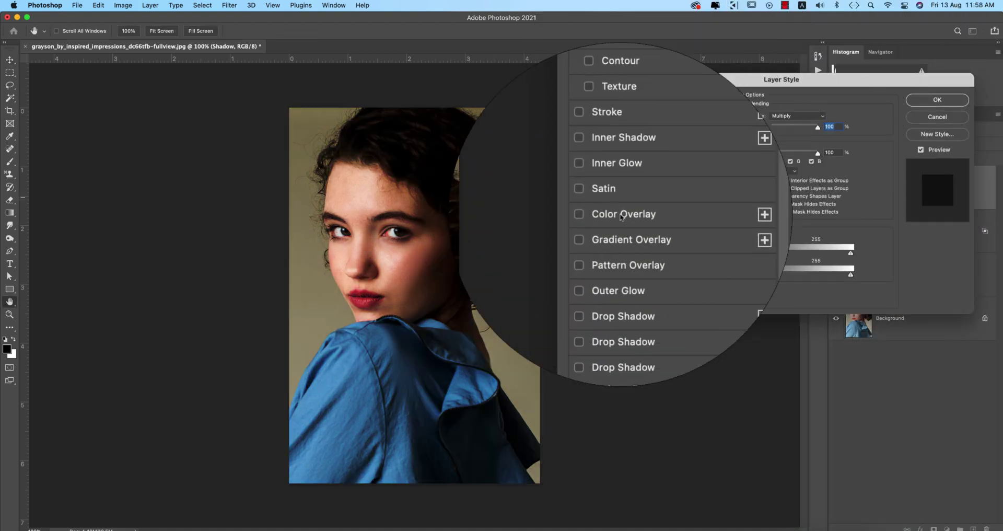
drag(852, 276, 752, 276)
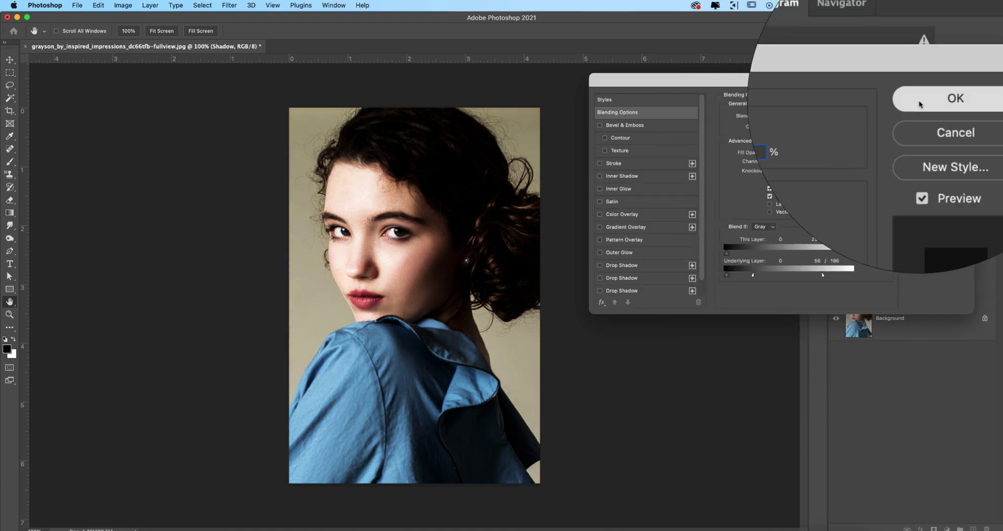
click(920, 98)
Add a layer mask to Shadow and fill it with an inverted Apply Image
click(935, 527)
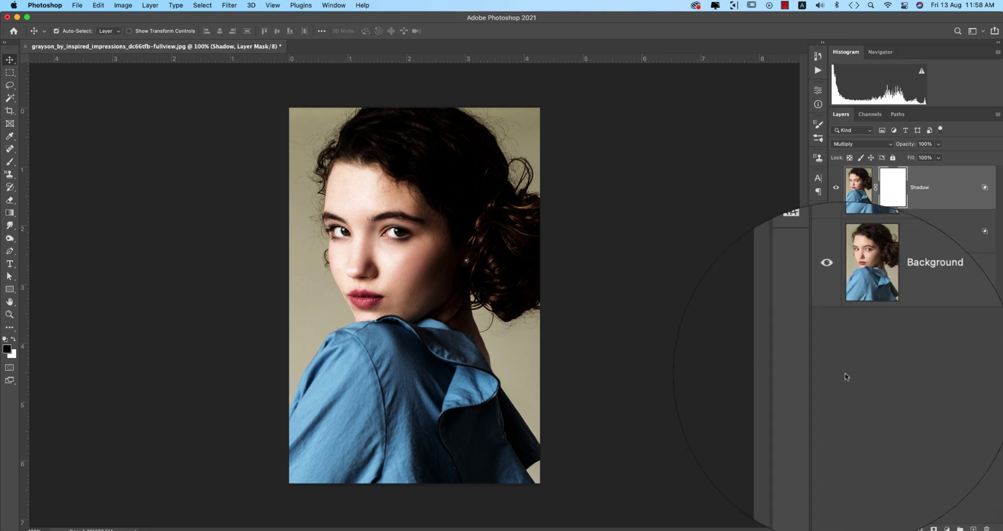
click(123, 5)
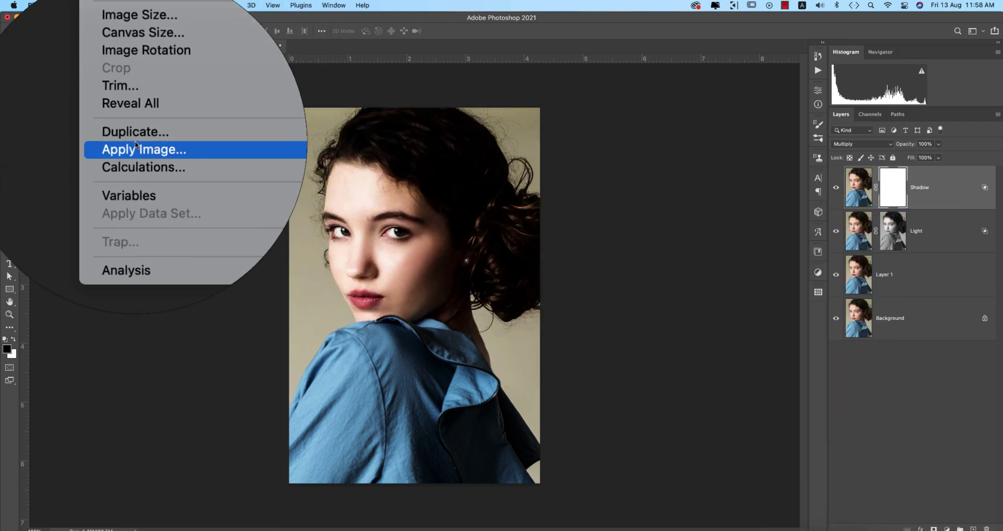
click(131, 143)
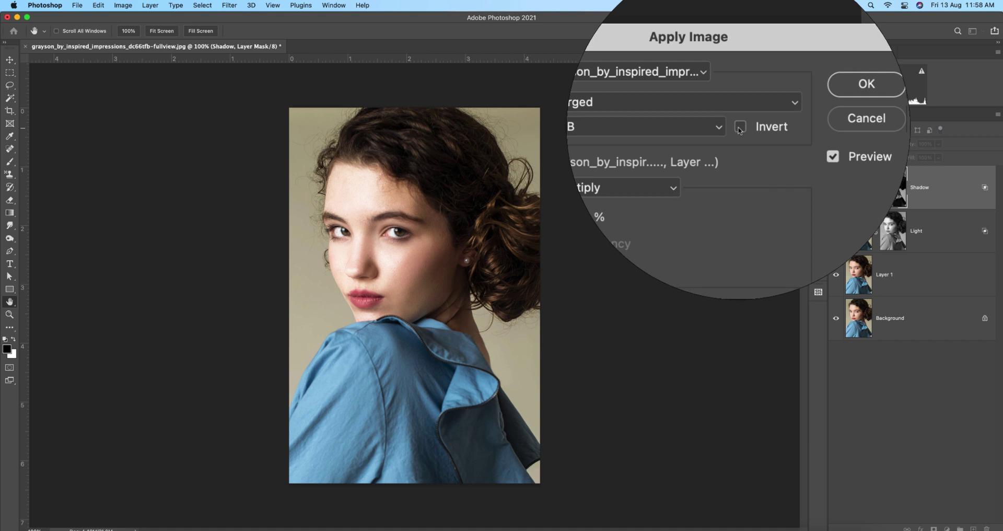
click(740, 128)
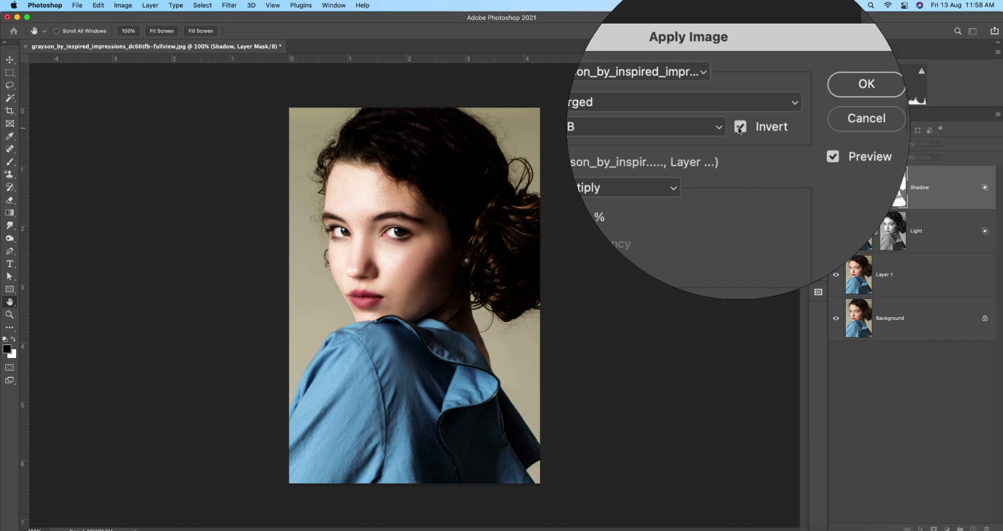
click(808, 105)
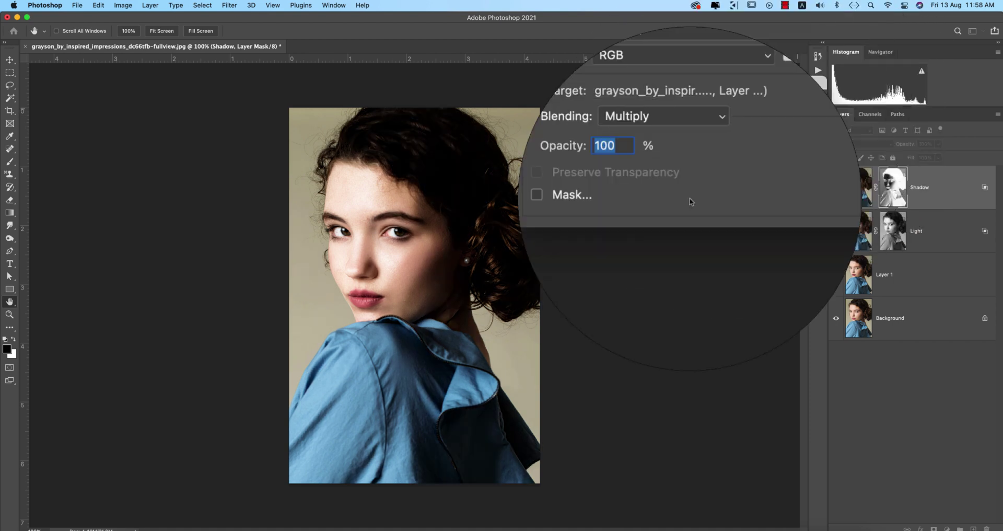
shift+click(948, 233)
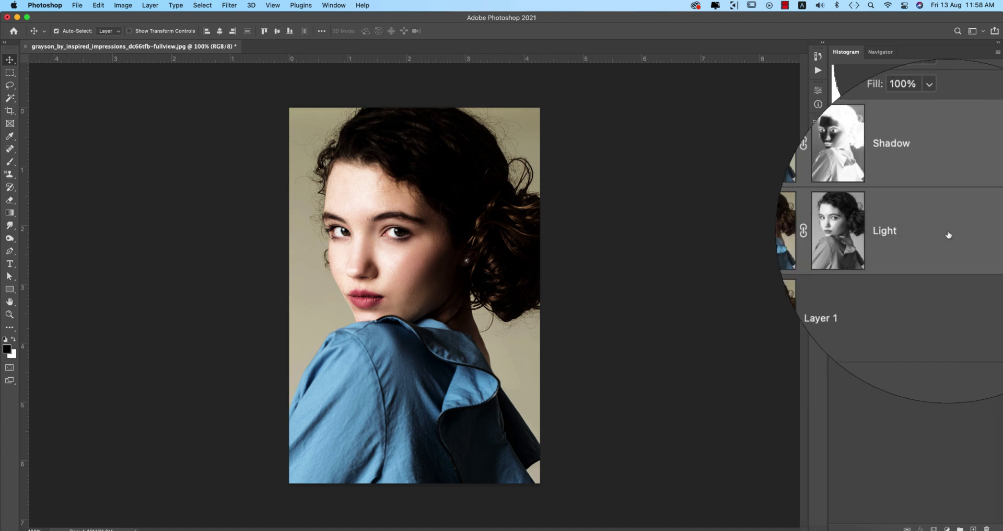
Group the Light and Shadow layers and name the group 'Light & Shadow'
key(super+g)
double_click(876, 171)
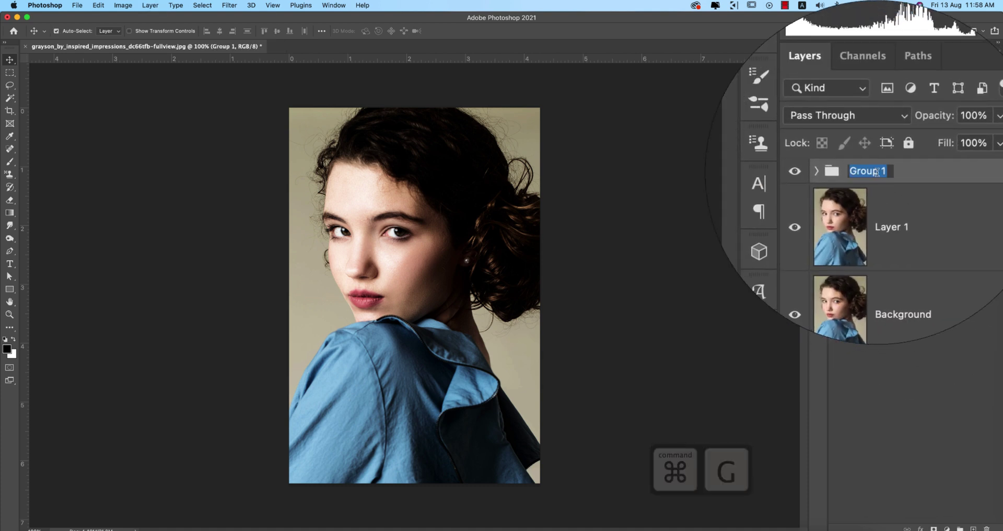
text(Light & Shadow)
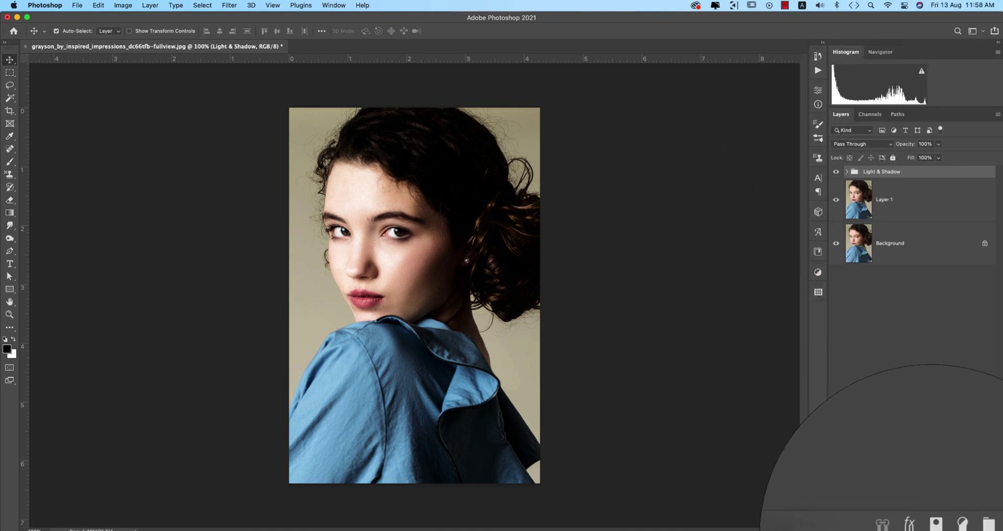
Add a layer mask to the Light & Shadow group and fill it with Apply Image
click(934, 529)
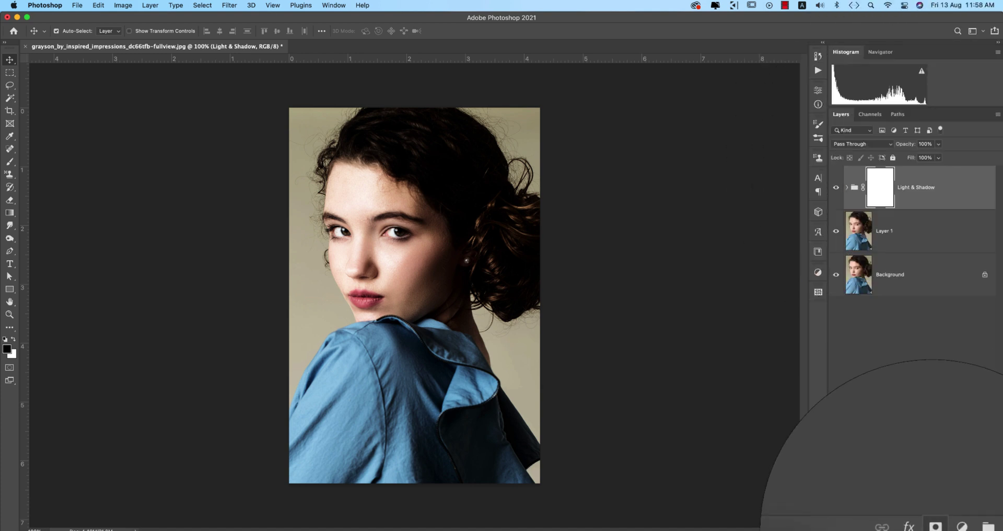
click(119, 6)
click(133, 146)
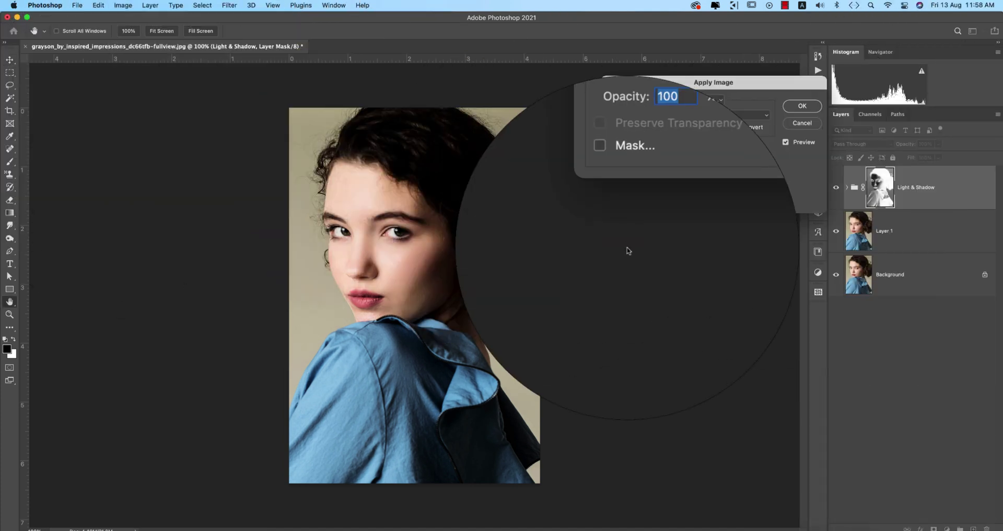
click(737, 126)
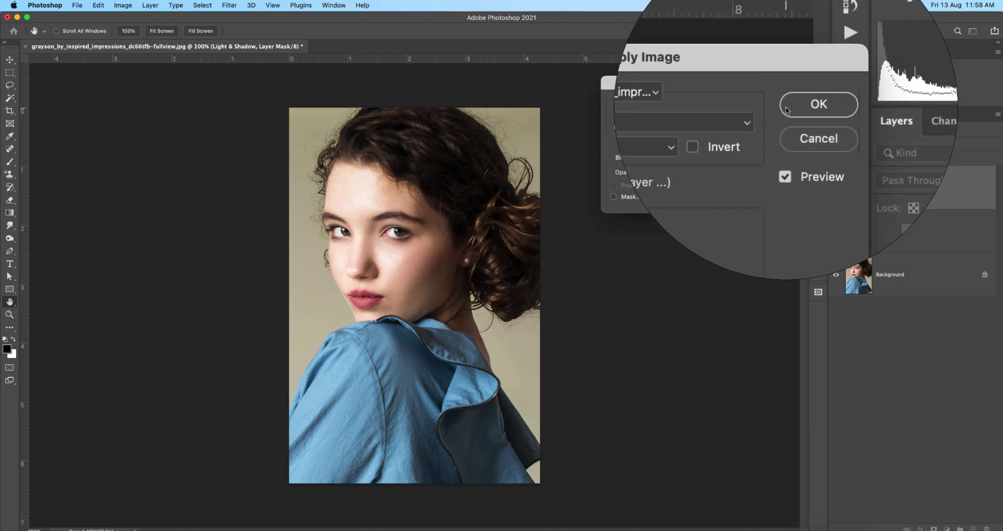
click(808, 105)
click(836, 188)
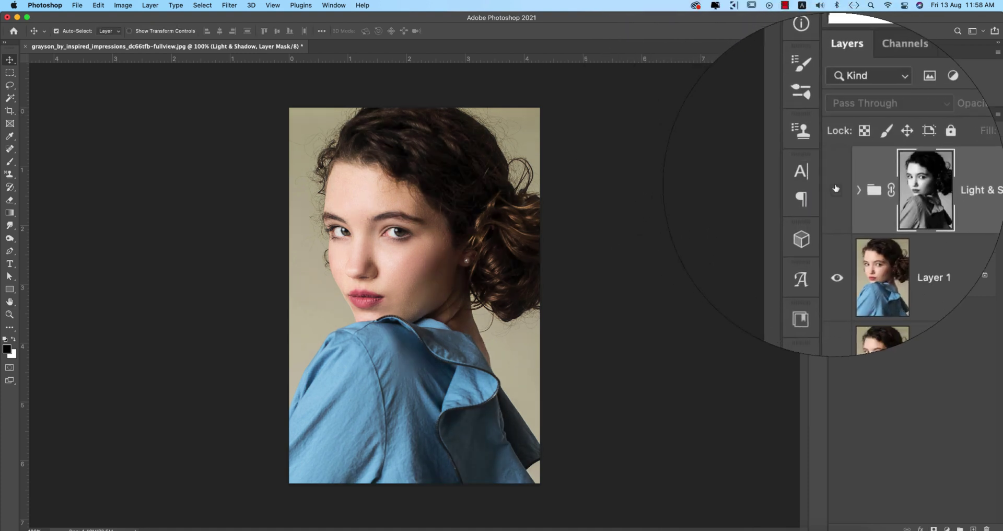
click(836, 187)
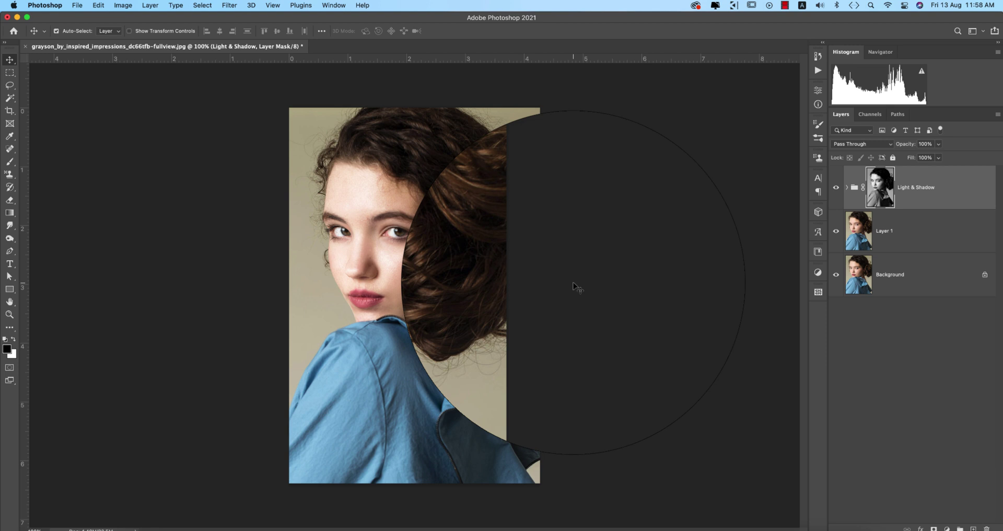
Convert the Light & Shadow group into a smart object
click(941, 194)
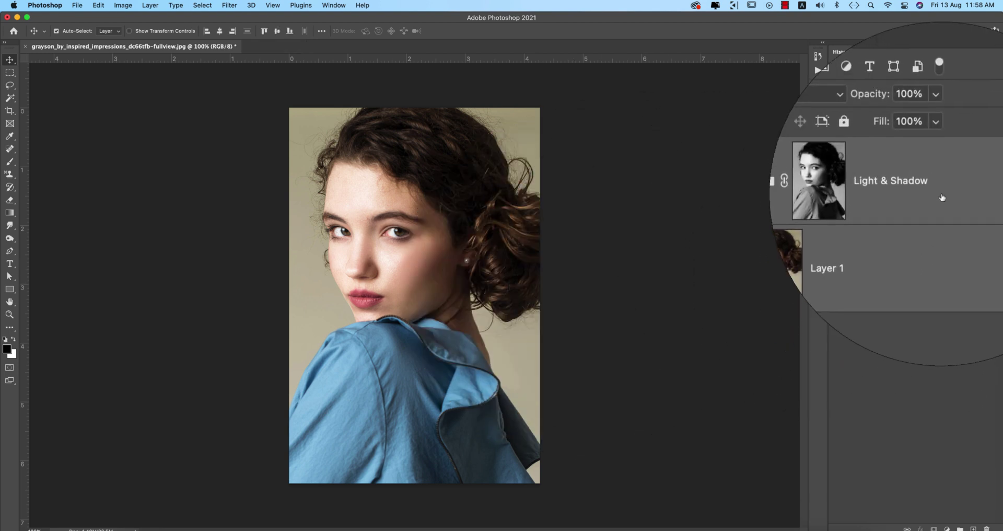
right_click(942, 198)
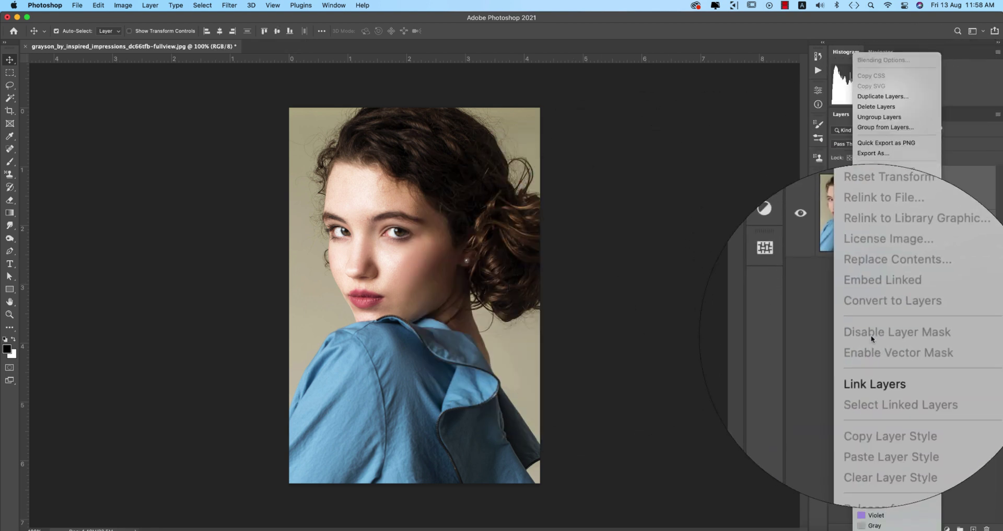
click(873, 206)
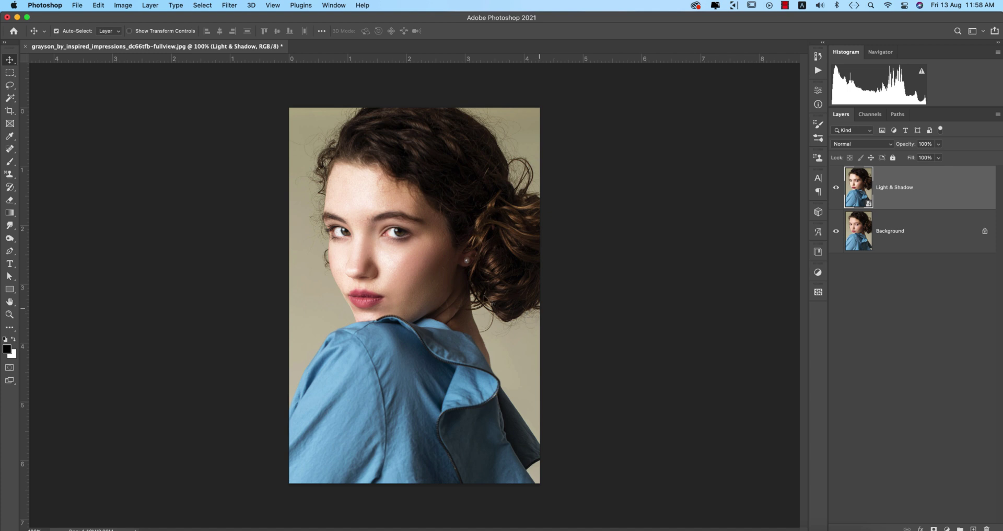
Open the Camera Raw filter on the smart object and expand the Basic panel
click(230, 6)
click(251, 79)
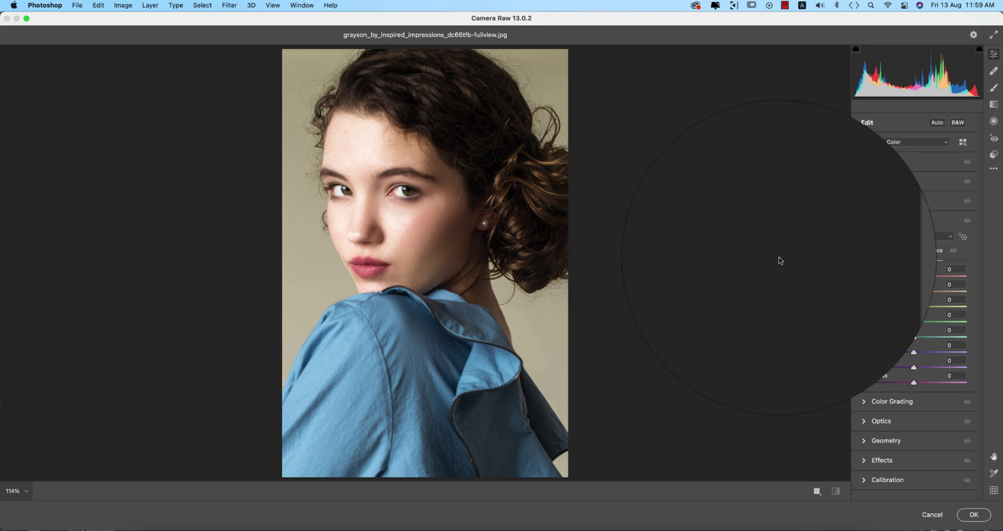
click(866, 220)
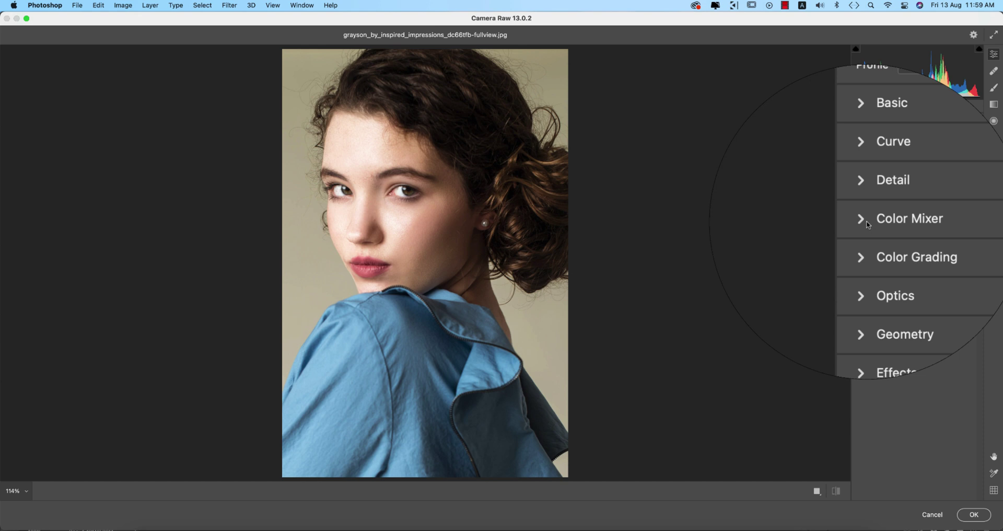
click(886, 105)
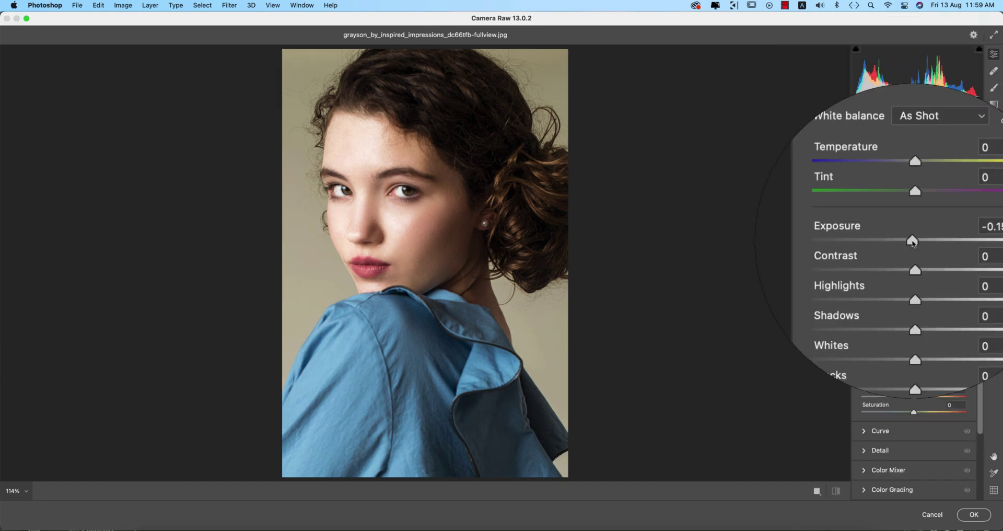
Set Exposure -0.20, Contrast +13, Highlights -15, Shadows +25, Blacks -20 and Vibrance -9
drag(912, 259, 926, 341)
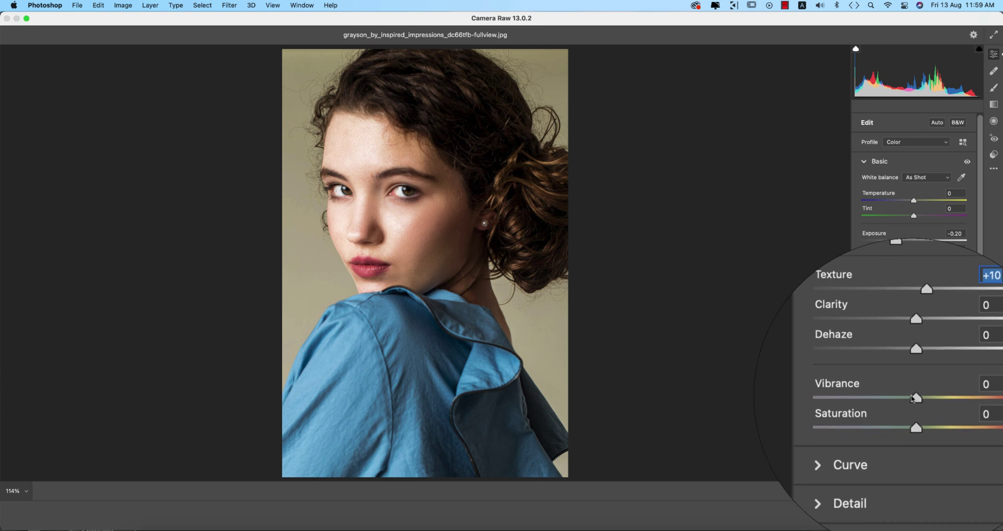
drag(912, 398, 908, 398)
scroll(908, 399, down, 1)
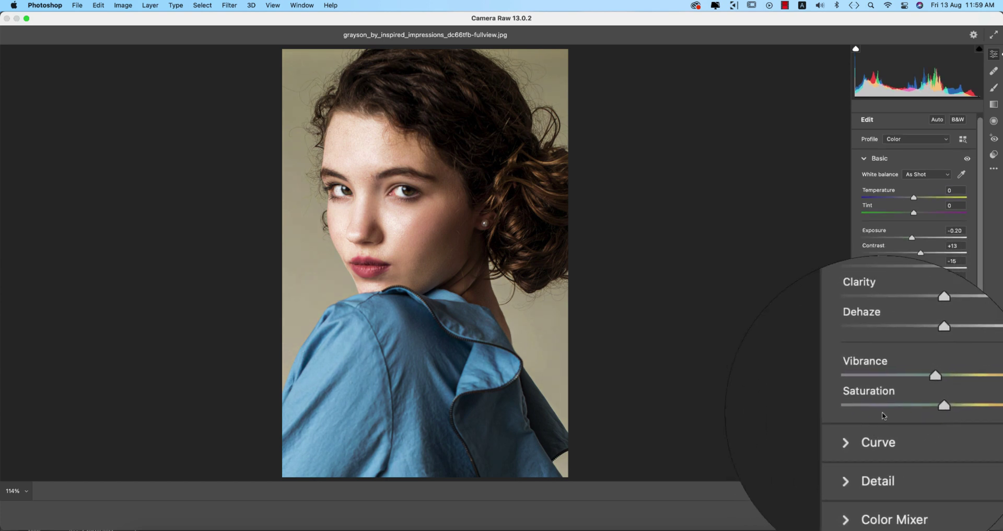
click(867, 432)
Shape a custom point tone curve, lifting the lower point to Output 69
drag(896, 284, 896, 288)
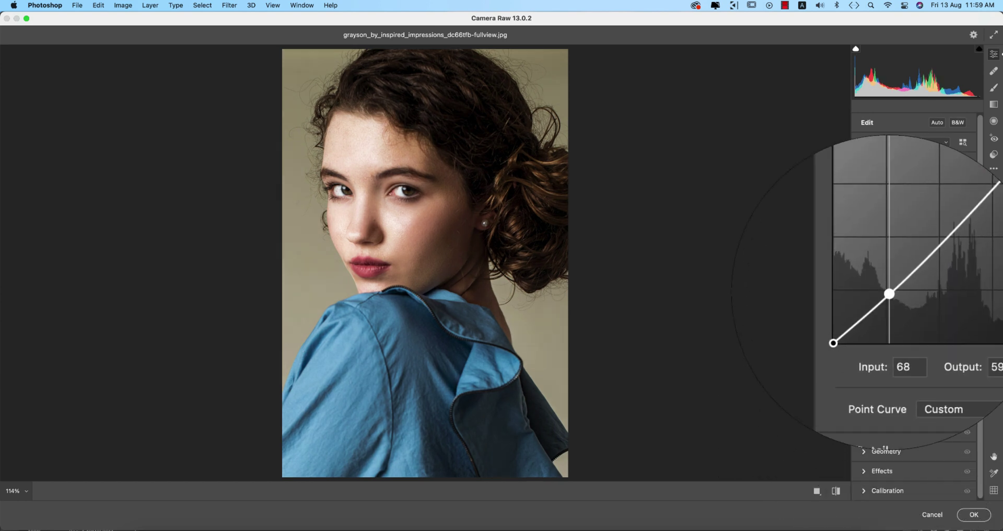
drag(923, 248, 923, 235)
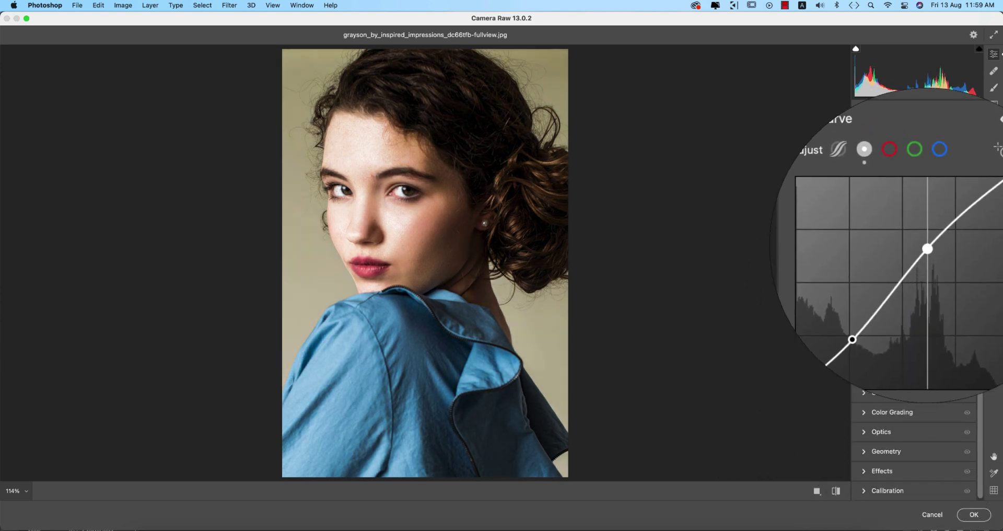
drag(879, 312, 879, 304)
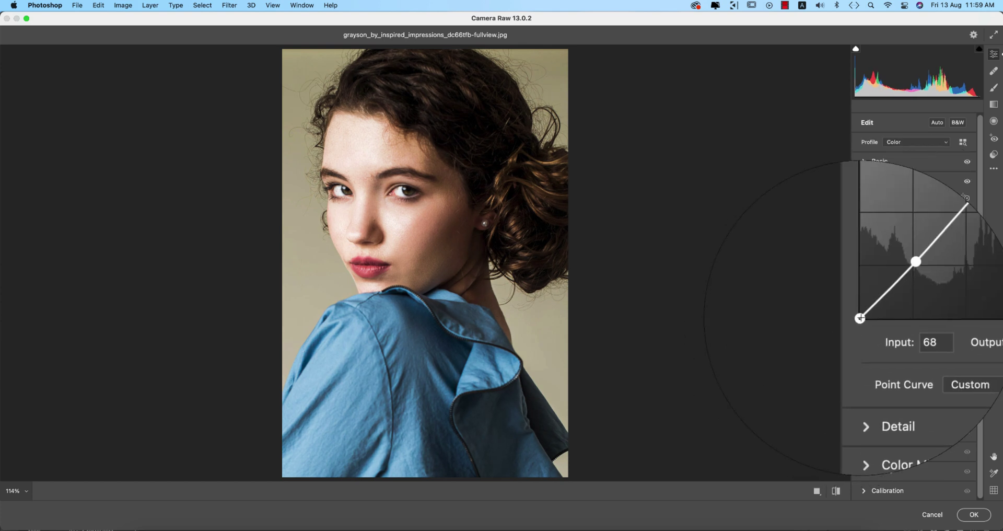
click(861, 317)
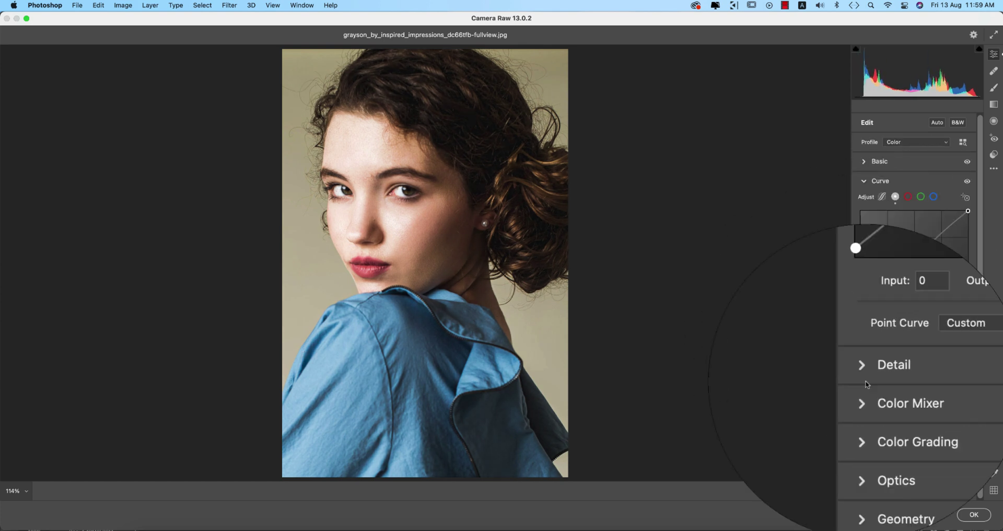
Set Noise Reduction to 11 and Color Noise Reduction to 26
click(865, 375)
drag(849, 416, 899, 437)
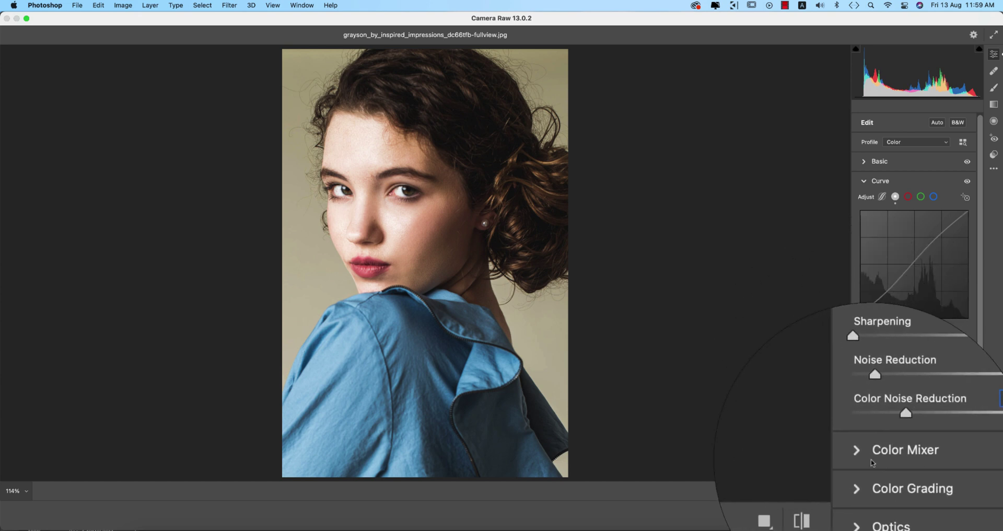
click(864, 454)
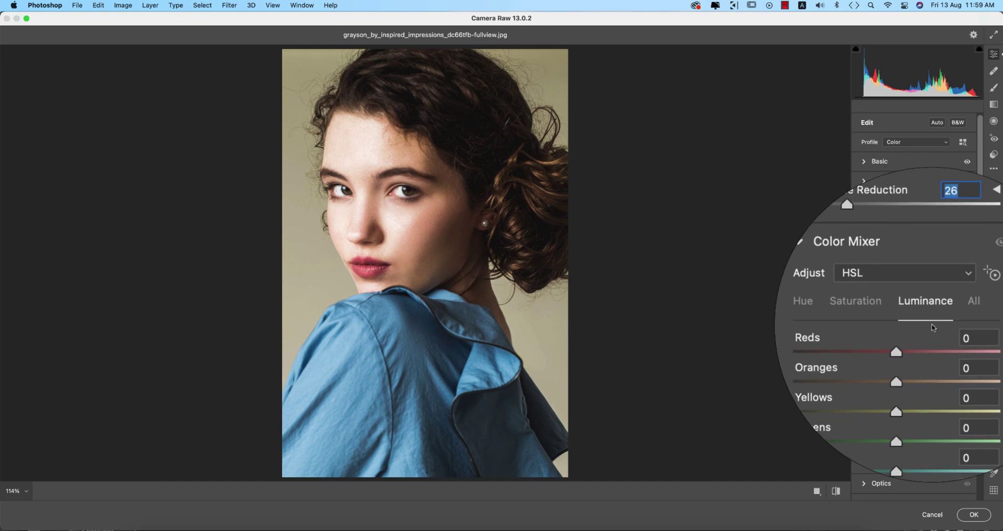
Raise Reds luminance and saturation, shift Blues hue to -2 and brighten Aquas
mouse_move(911, 341)
mouse_down()
mouse_move(927, 339)
mouse_move(908, 341)
mouse_up()
click(896, 317)
click(841, 291)
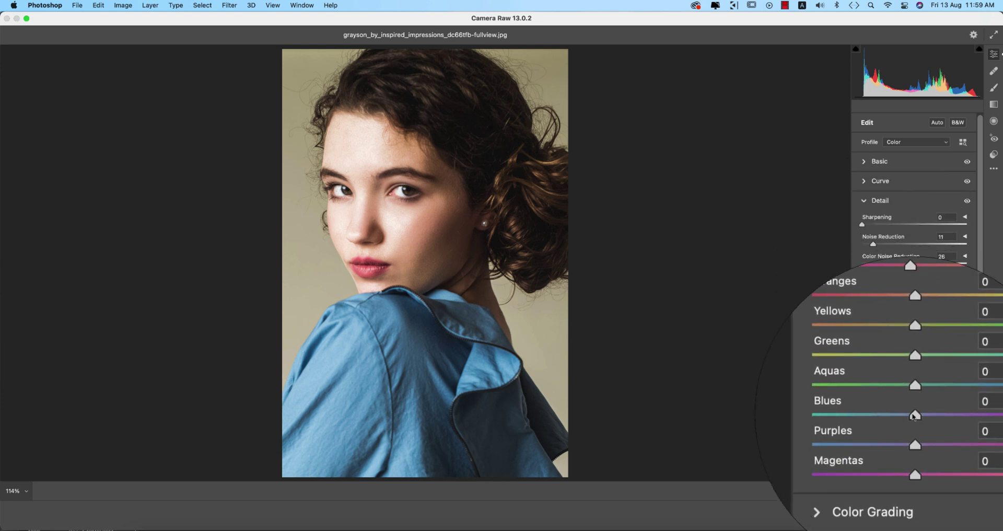
drag(913, 424, 904, 418)
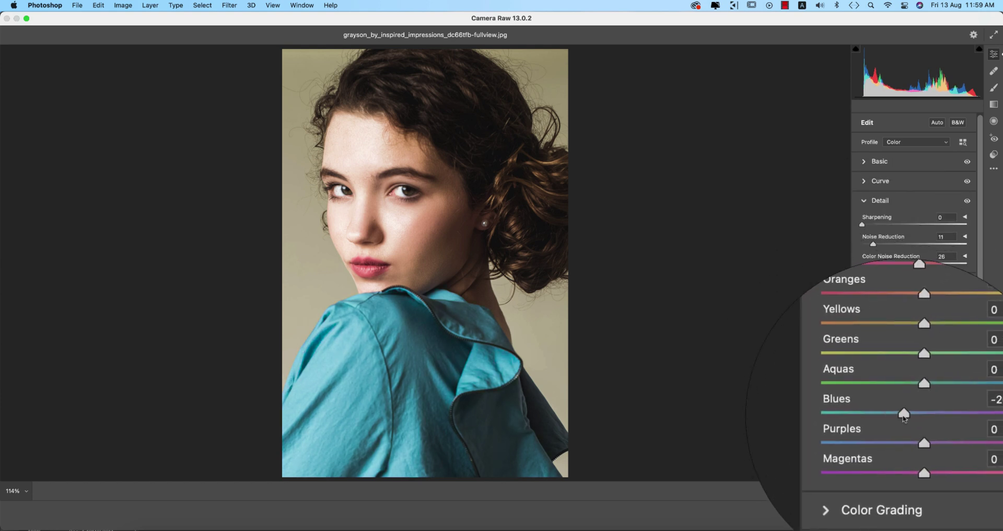
click(862, 314)
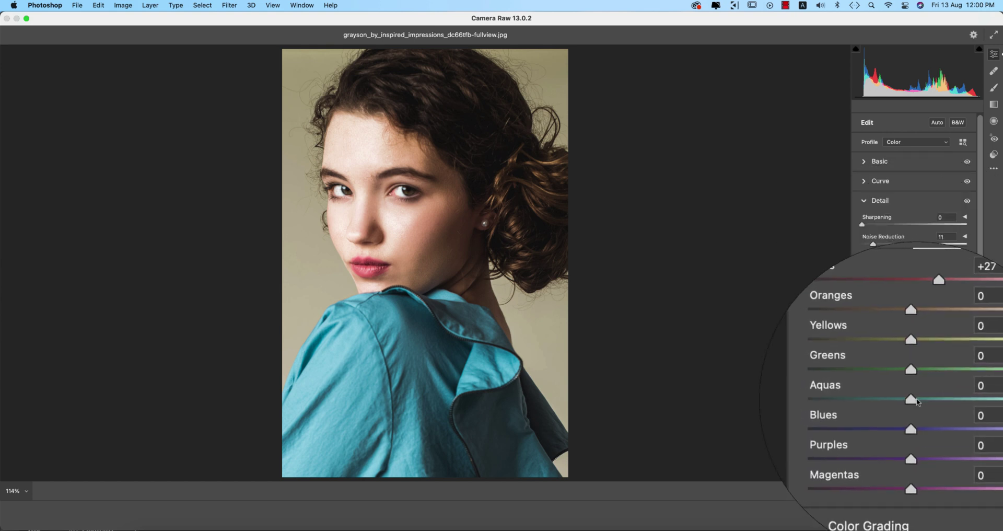
drag(899, 404, 908, 403)
click(892, 310)
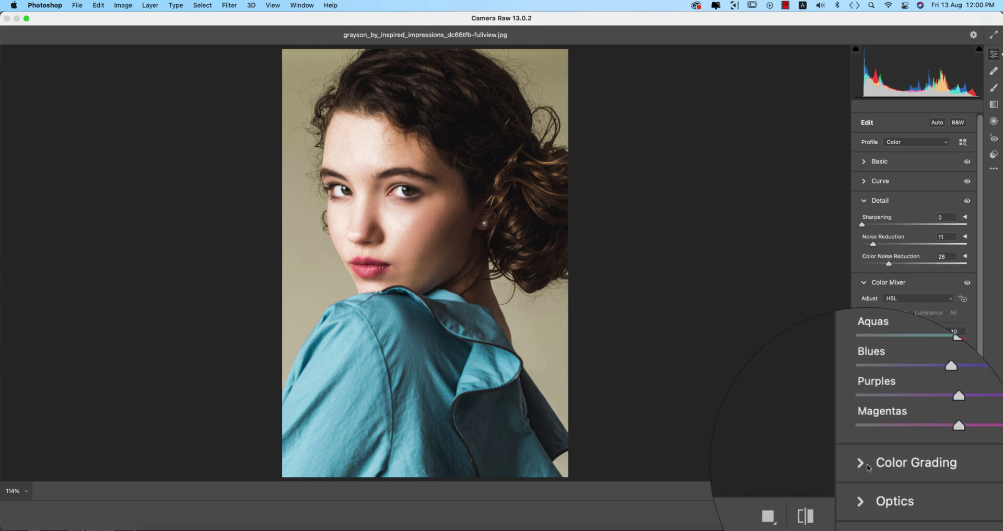
Open Color Grading and tint the shadows toward blue at Hue 204
click(870, 461)
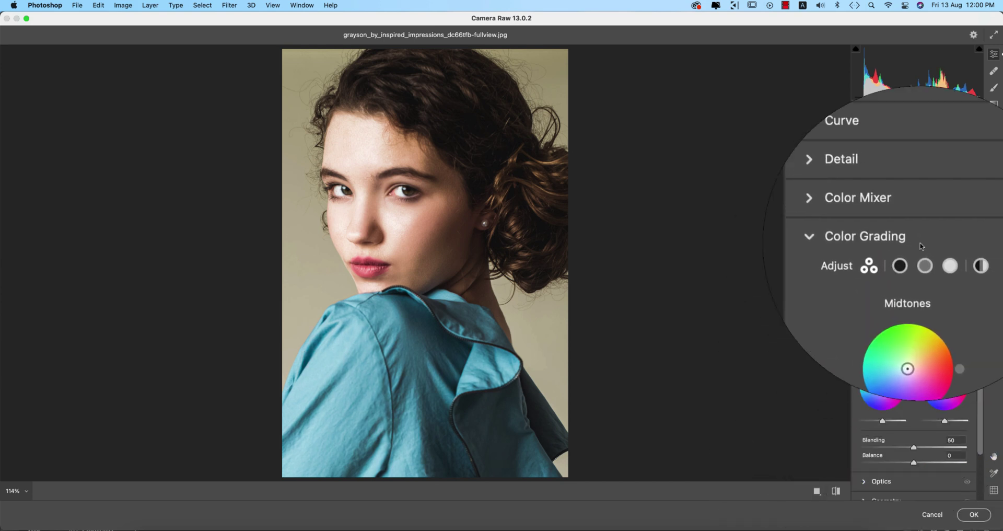
click(891, 256)
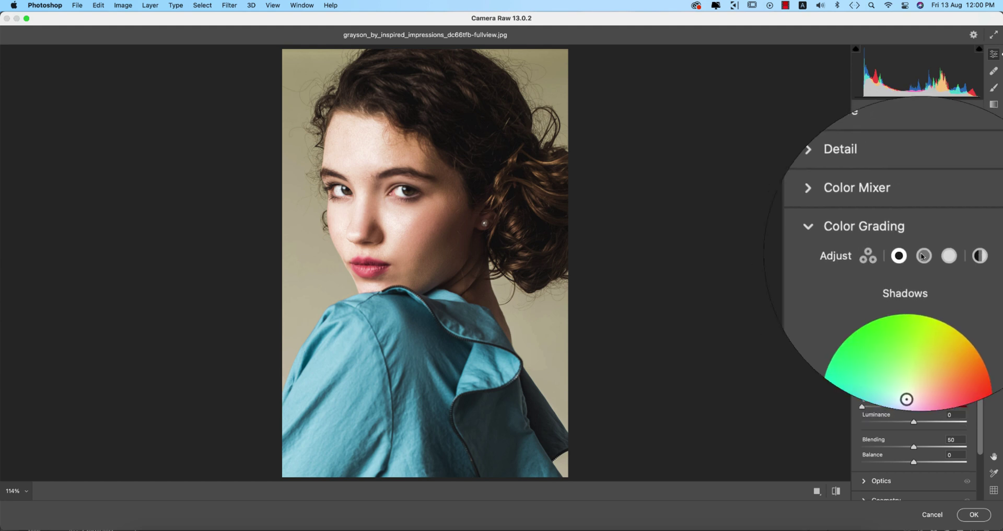
click(914, 255)
click(935, 256)
click(911, 256)
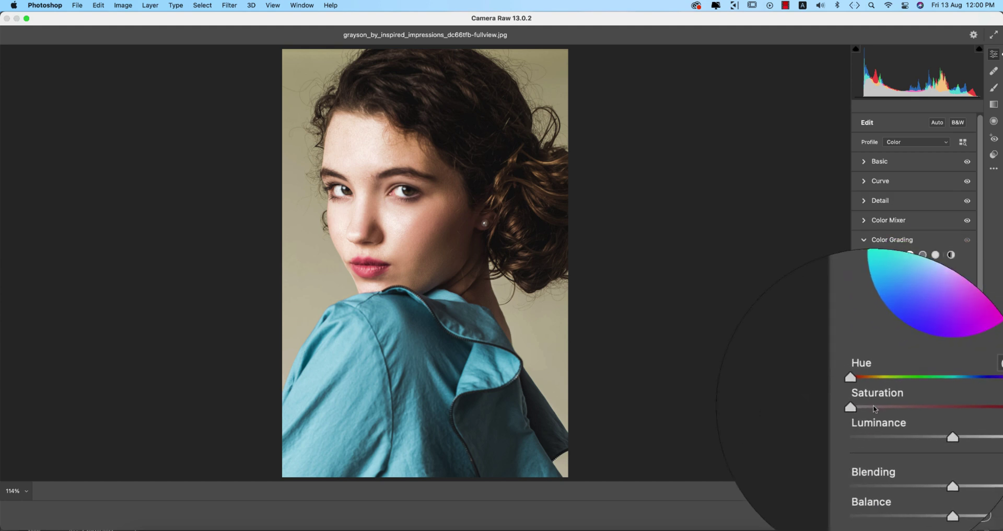
drag(876, 393, 933, 395)
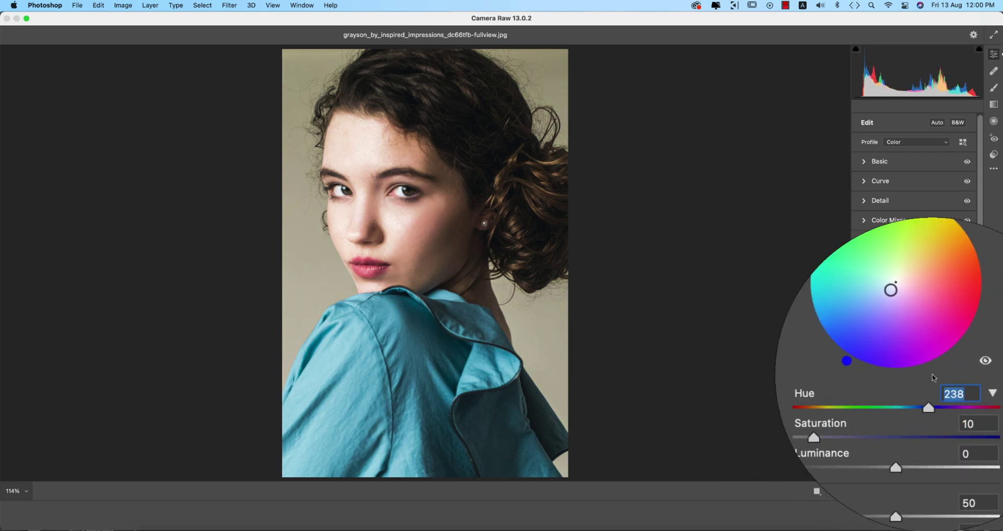
Set the highlights and midtones tints, then collapse Color Grading
click(936, 258)
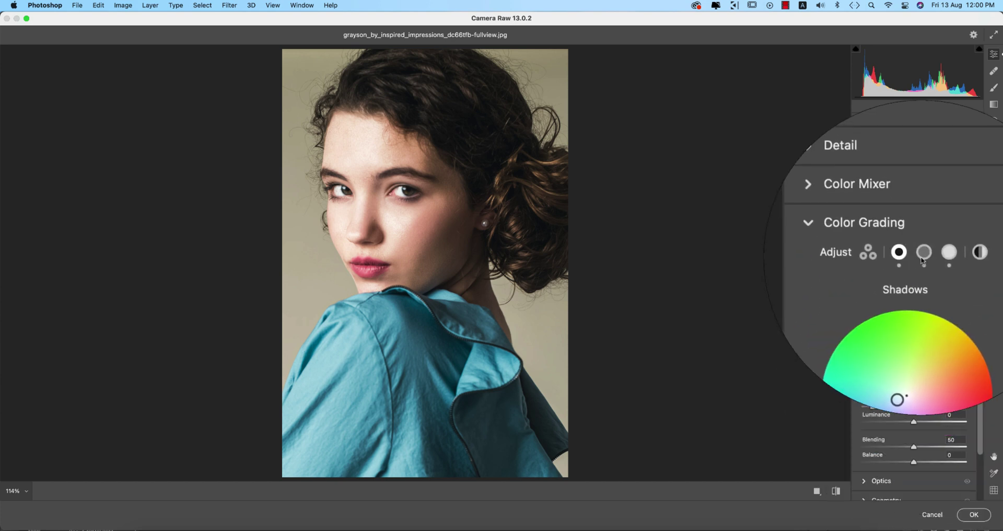
click(939, 258)
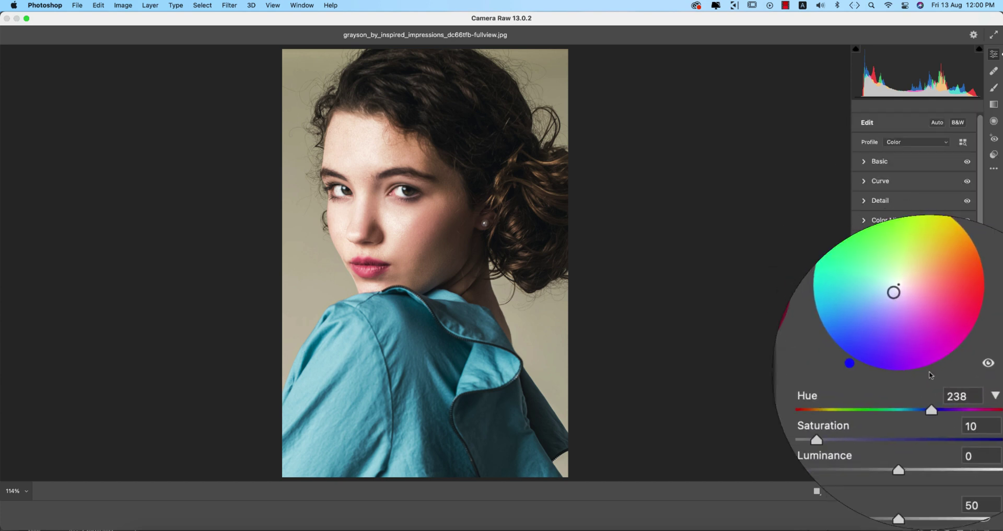
click(940, 250)
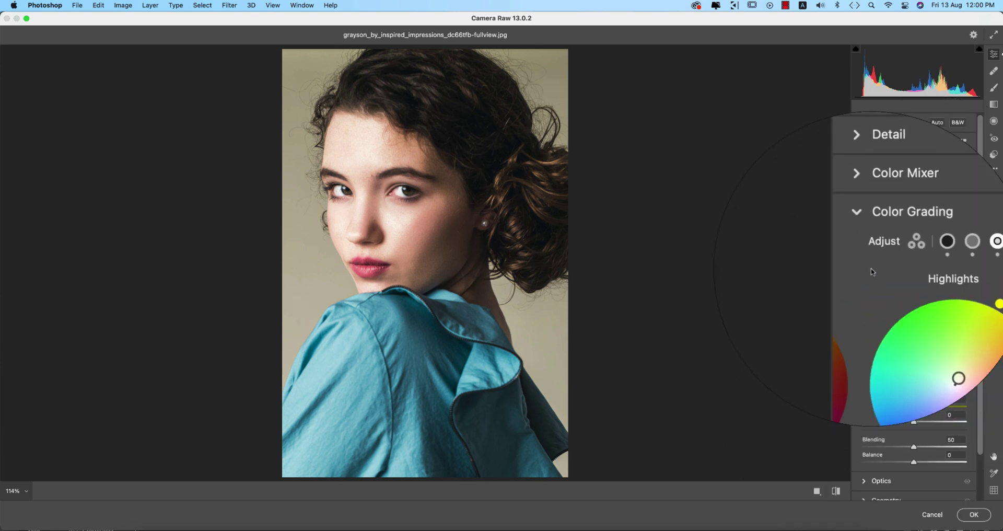
click(870, 240)
In Calibration, shift the Red, Green and Blue Primary Hue sliders, with Green Primary Hue at +3
click(865, 320)
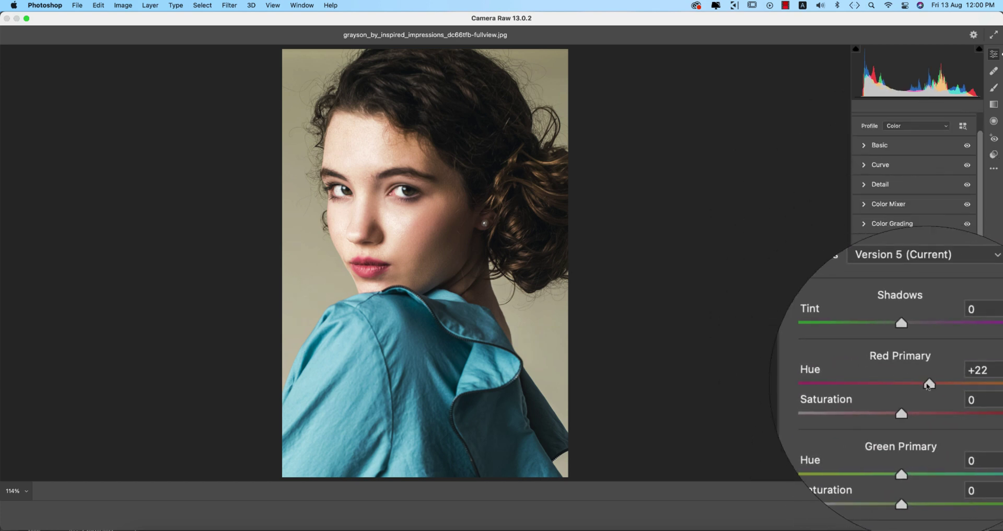
drag(926, 385, 908, 385)
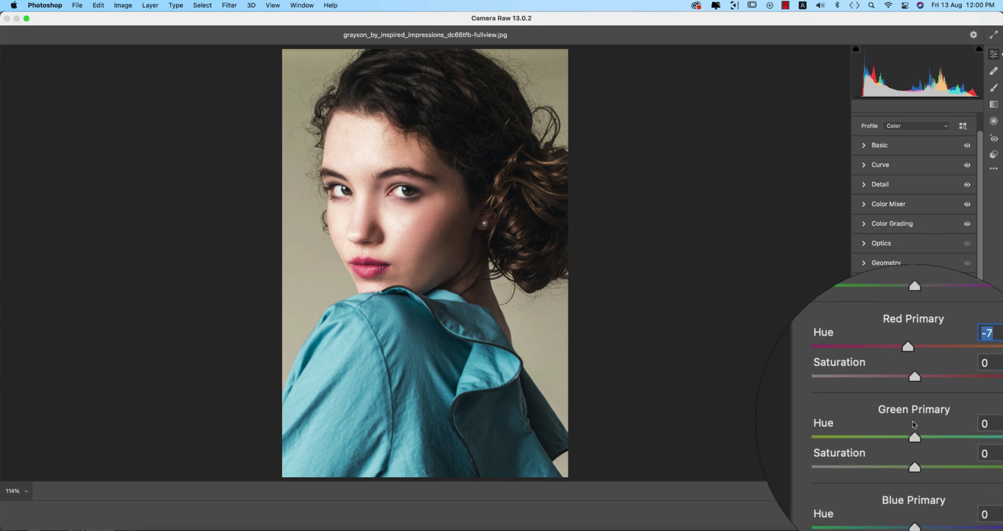
mouse_move(922, 430)
mouse_down()
mouse_move(905, 431)
mouse_move(914, 429)
mouse_up()
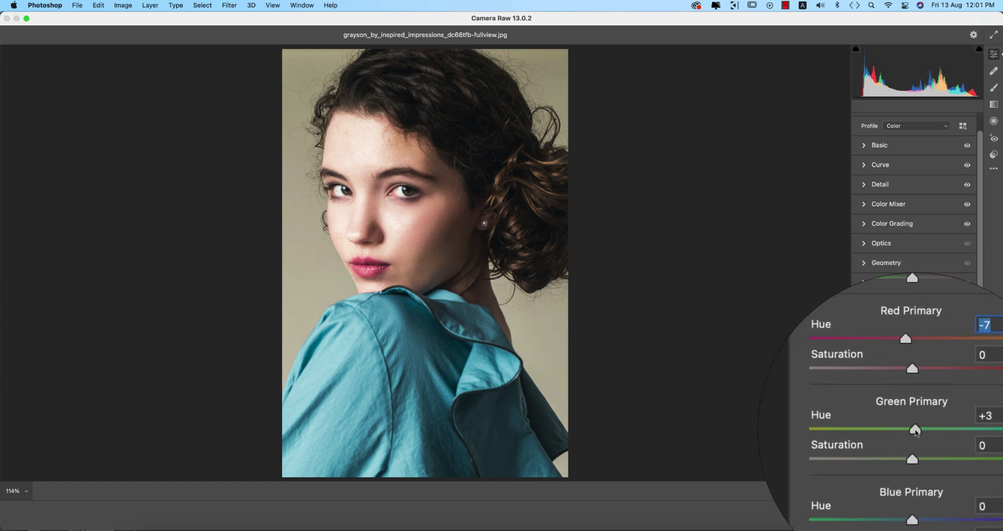
drag(916, 476, 910, 477)
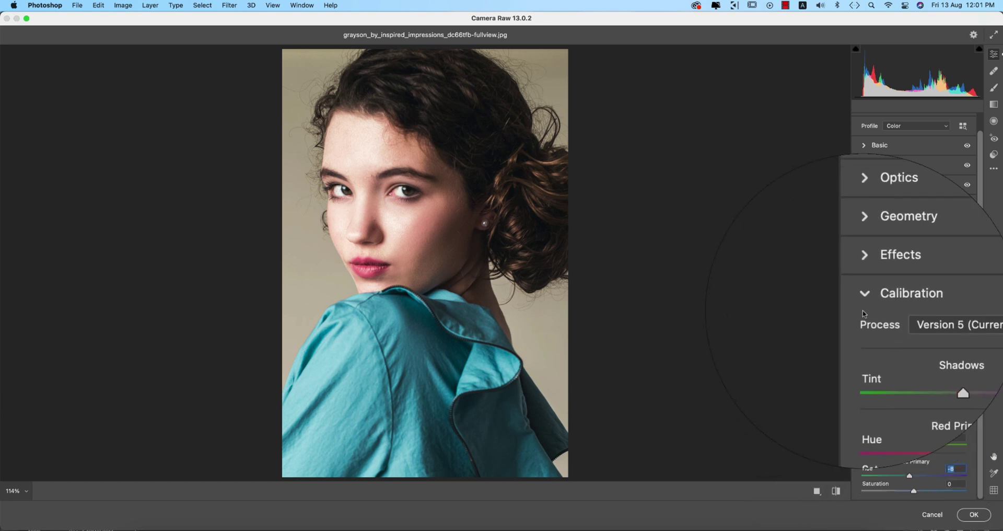
click(883, 302)
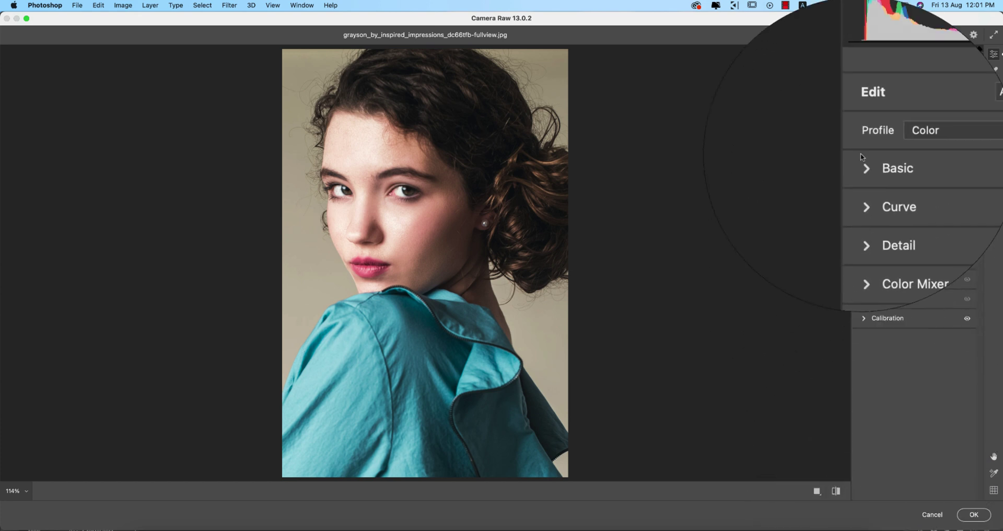
Raise Temperature to +7, compare before/after, and apply the Camera Raw edit
click(861, 155)
drag(916, 202, 920, 200)
drag(835, 495, 836, 494)
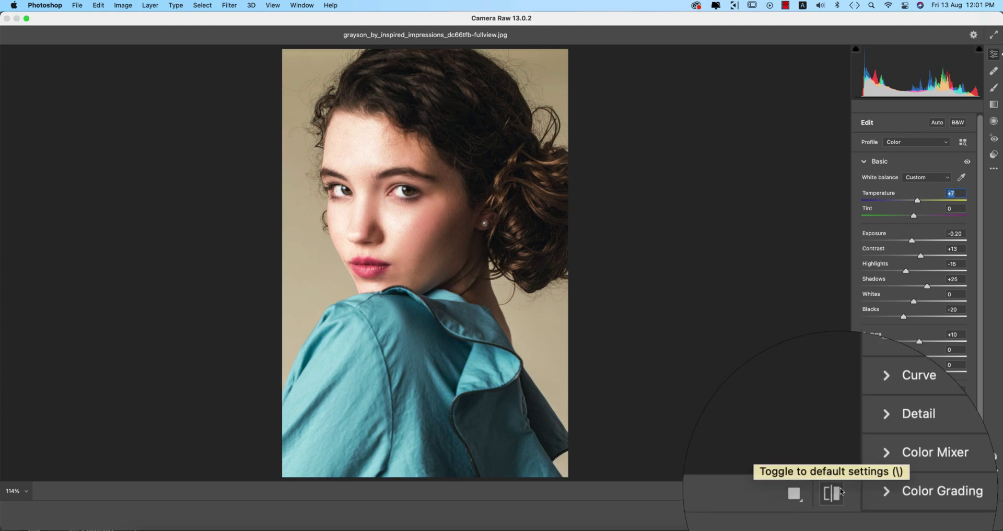
click(951, 515)
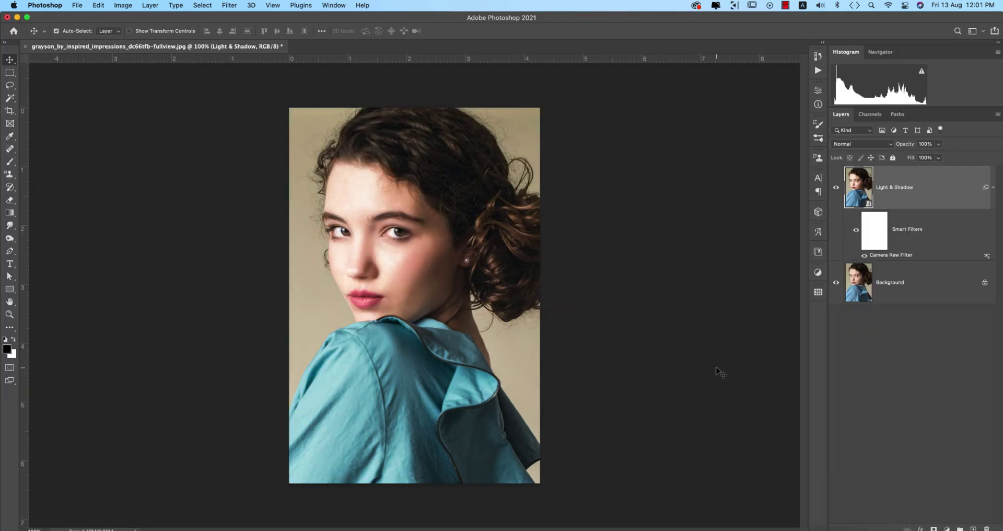
Launch Color Efex Pro 4 from Filter > Nik Collection, postponing the plugin update
click(230, 5)
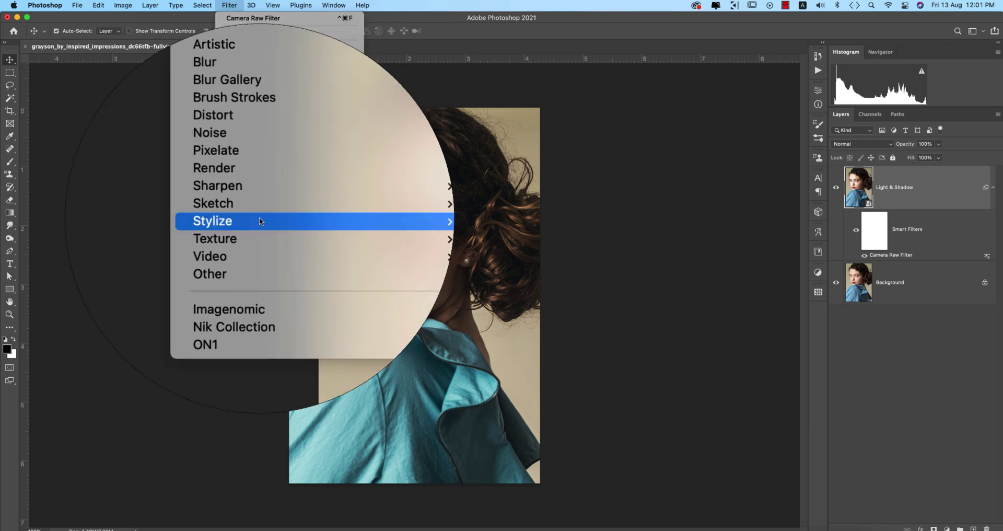
mouse_move(271, 273)
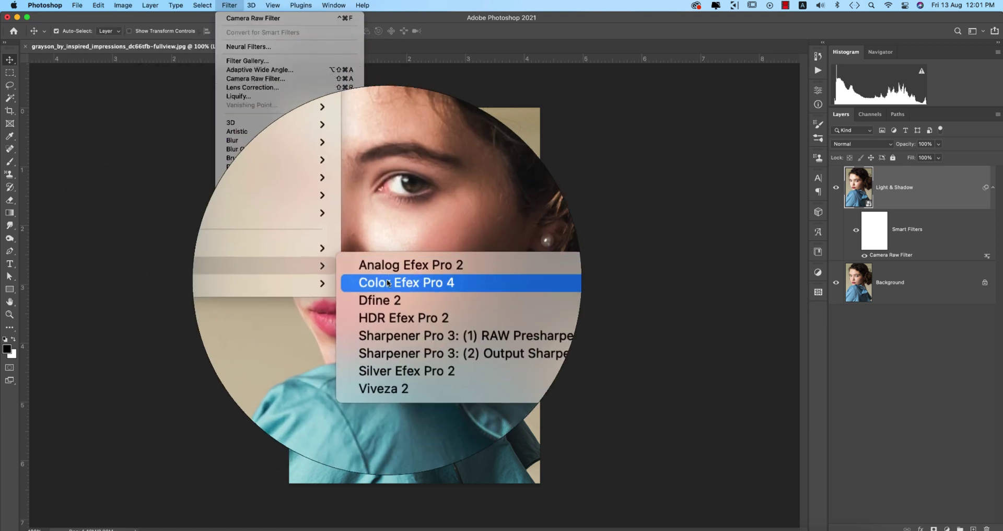
click(397, 284)
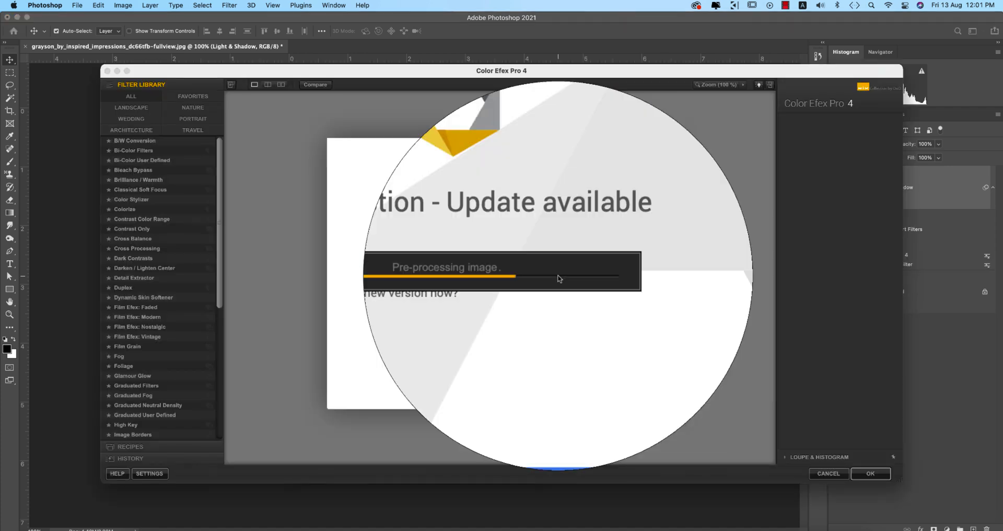
click(560, 313)
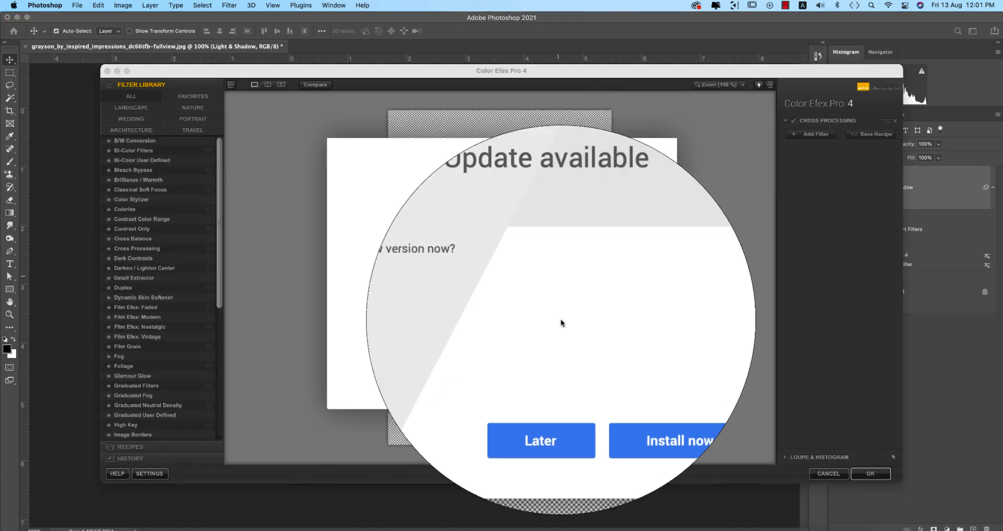
click(548, 384)
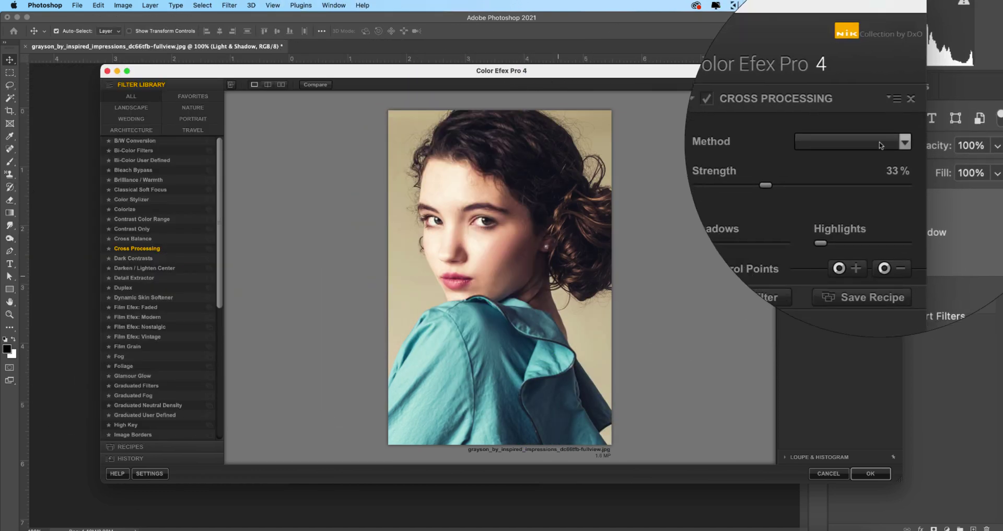
Apply Cross Processing with method L02, then hide Light & Shadow to compare
click(881, 143)
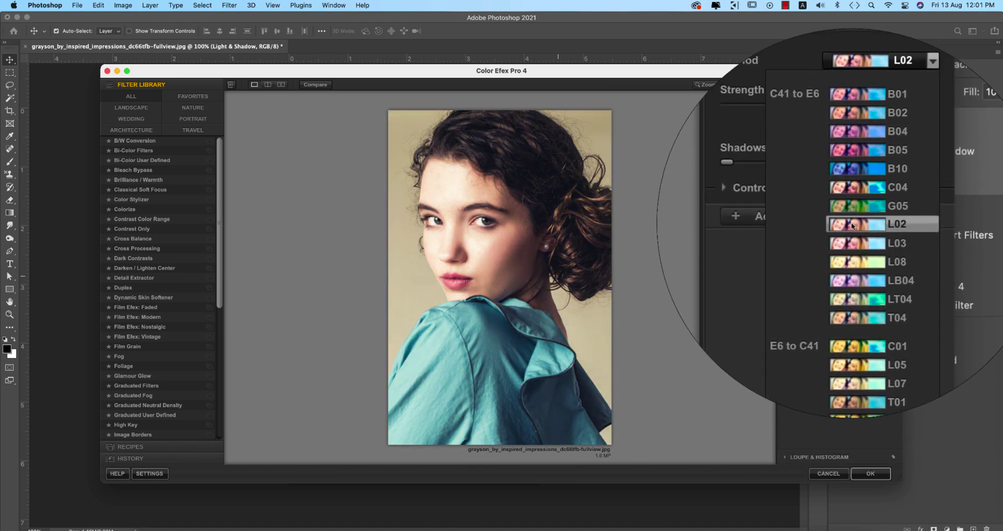
click(851, 225)
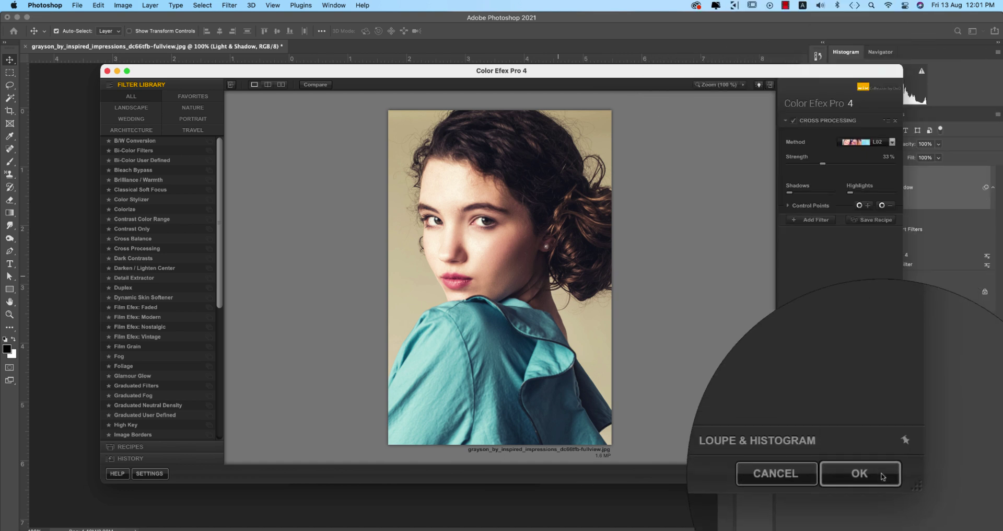
click(882, 473)
alt+click(836, 293)
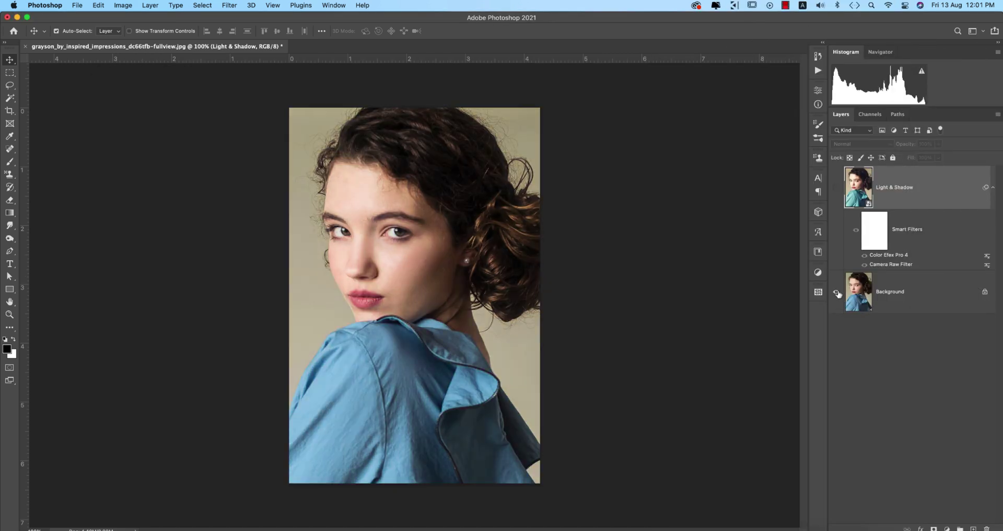
Toggle the Light & Shadow layer's visibility to compare the edit against the original
alt+click(837, 293)
alt+click(836, 293)
alt+click(836, 293)
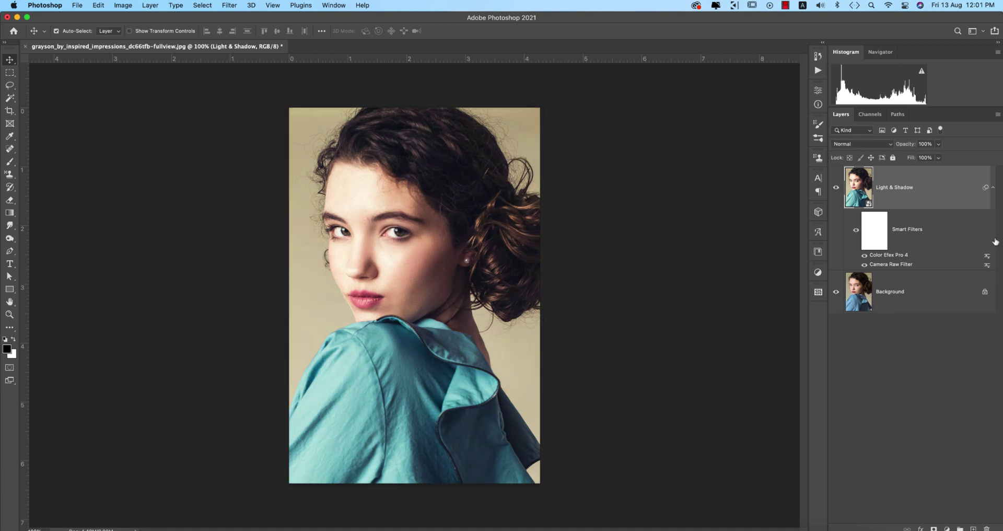
Add a Levels adjustment layer with input levels 9 / 0.96 / 253
click(946, 528)
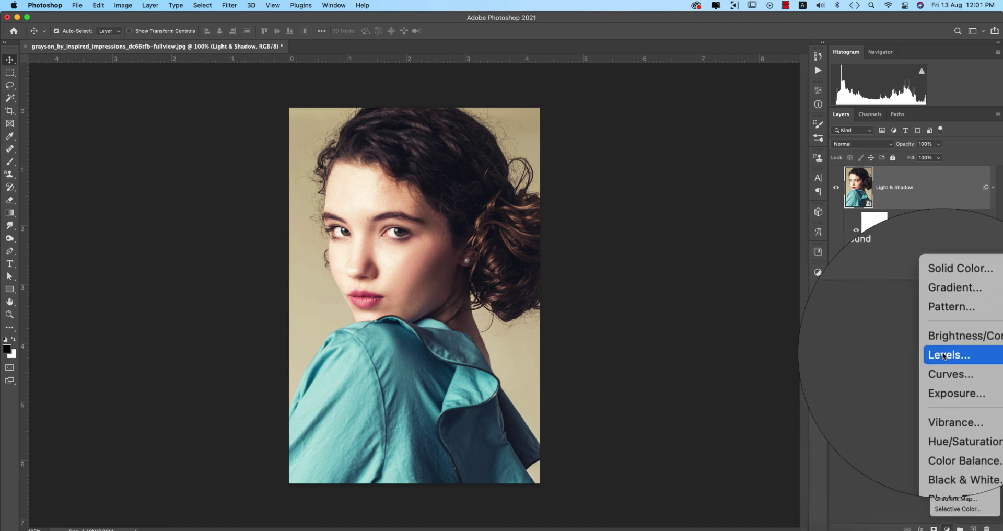
click(945, 356)
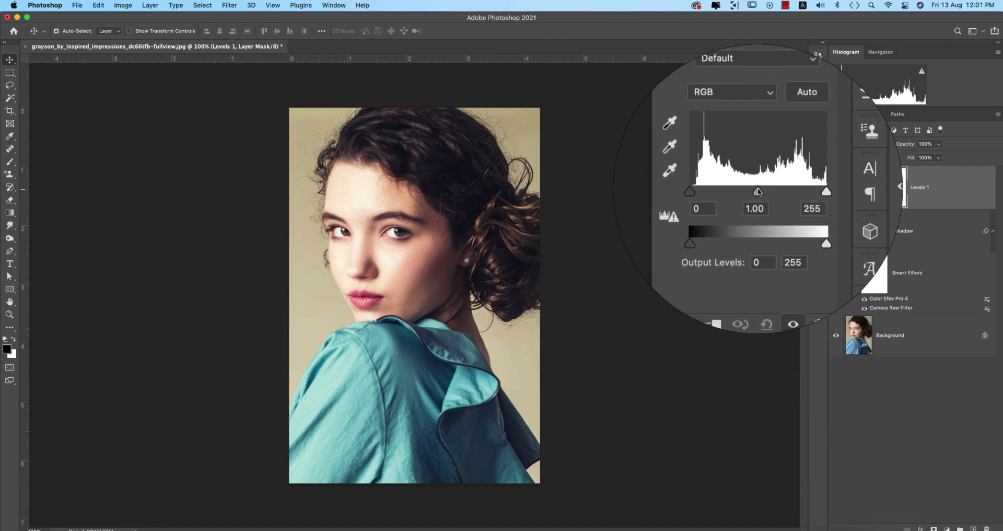
drag(758, 192, 760, 191)
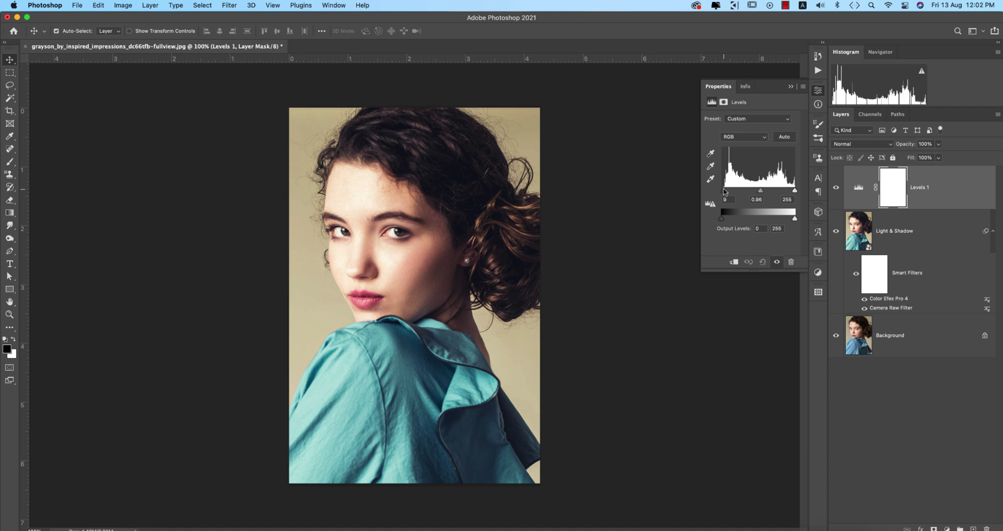
drag(724, 191, 726, 192)
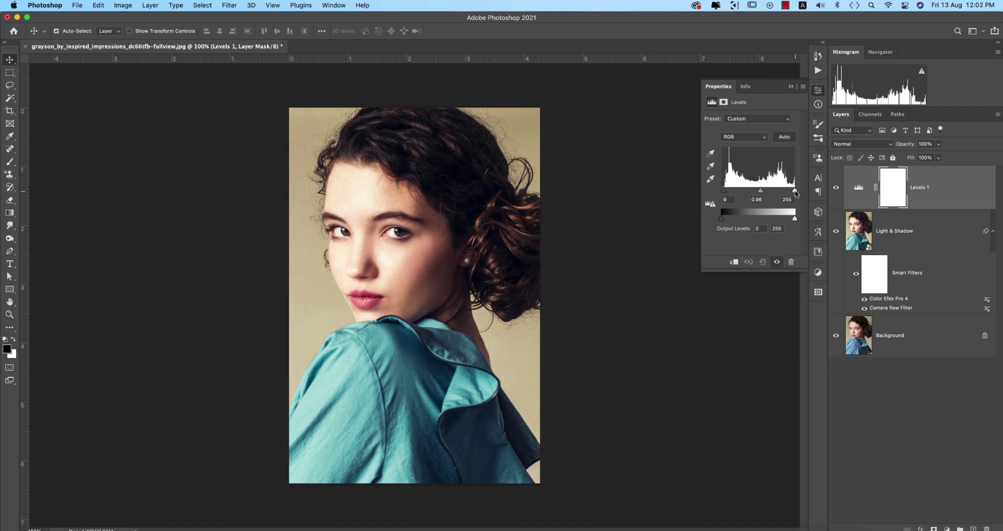
click(791, 87)
Compare against the Background alone, deselect layers, and save the document with Cmd+S
alt+click(837, 337)
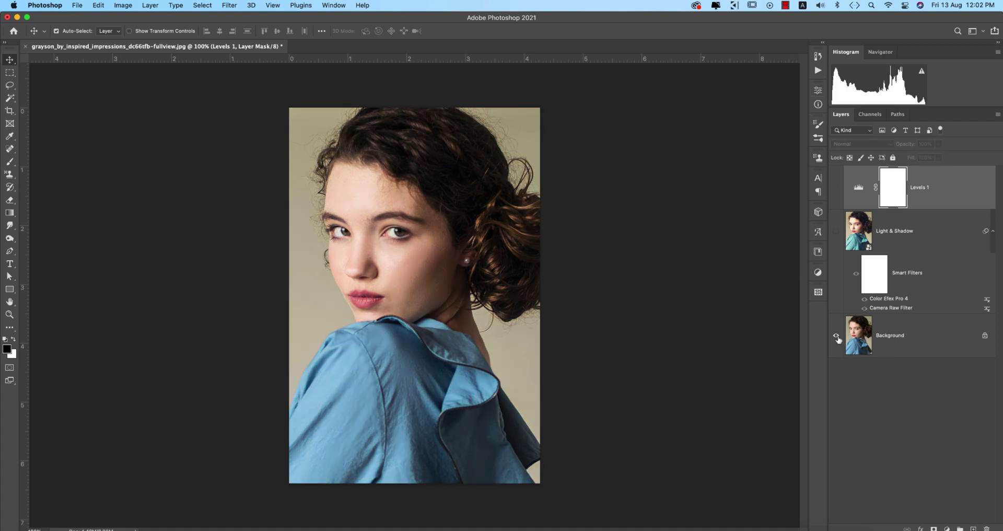
alt+click(836, 337)
click(688, 345)
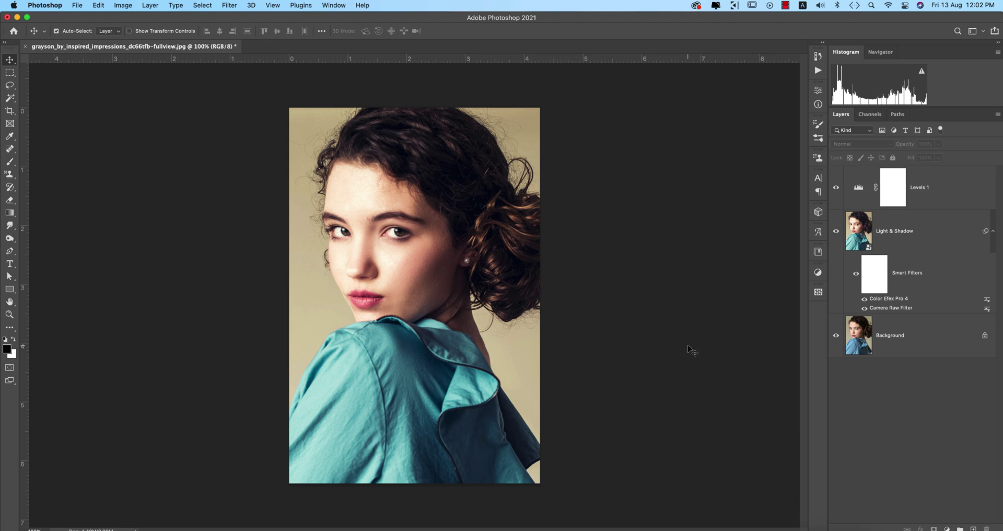
key(super+s)
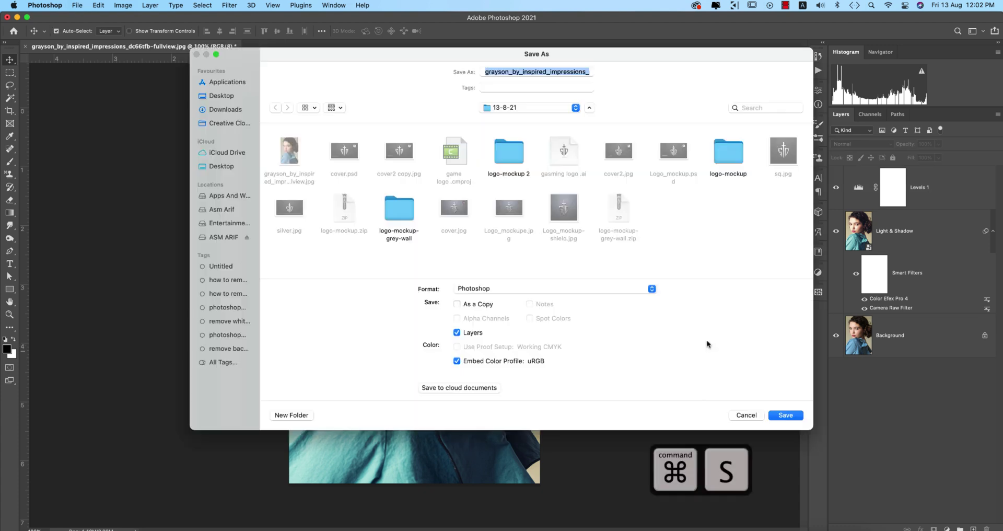
Save the layered PSD, then save a copy as op.jpg at JPEG Quality 12, Progressive
key(Return)
key(Return)
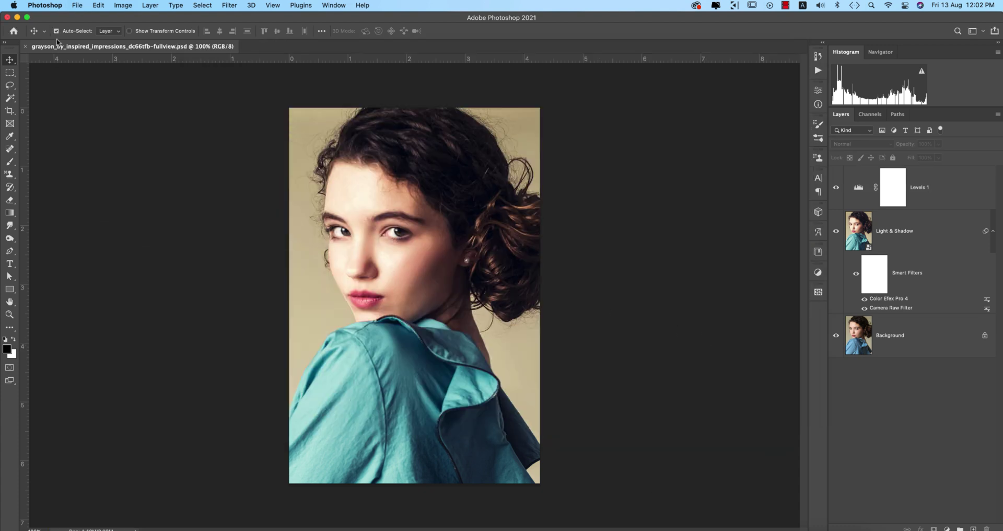
click(78, 5)
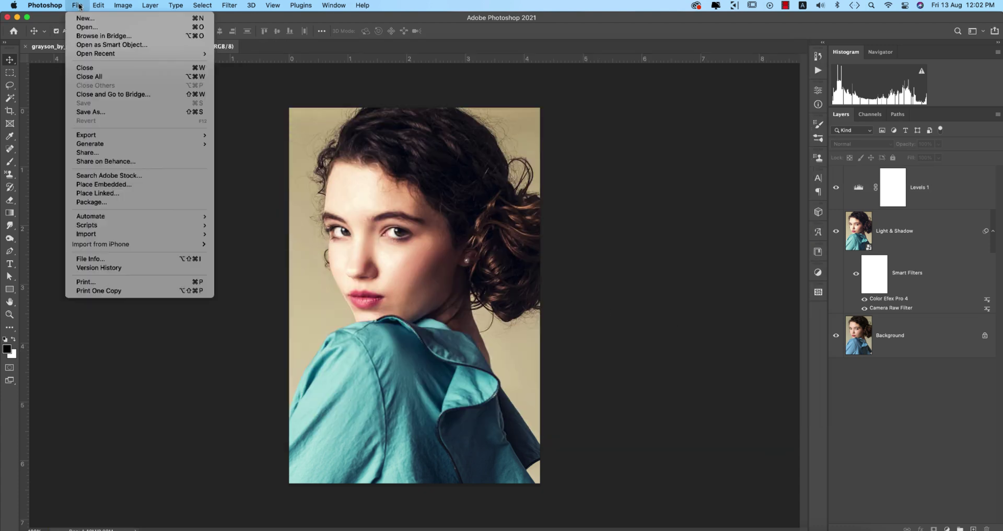
click(92, 112)
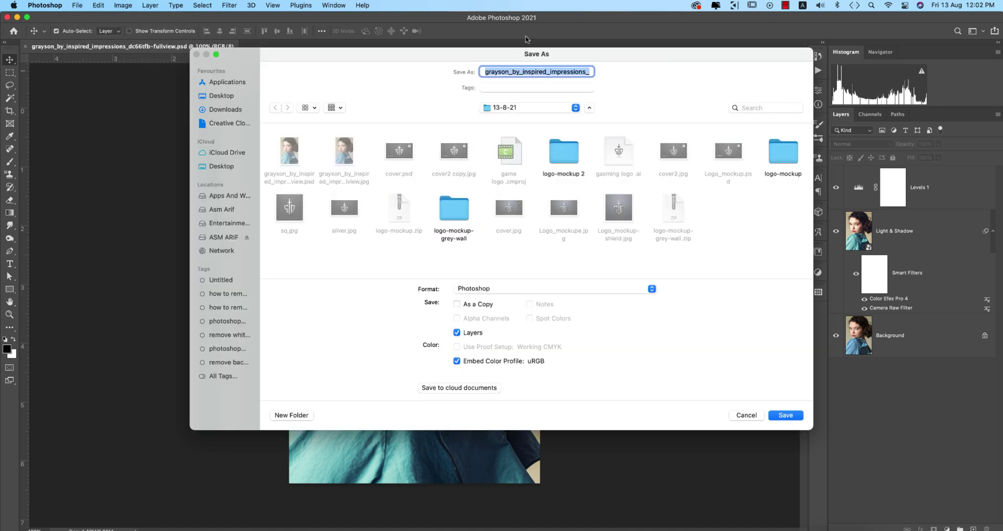
text(op)
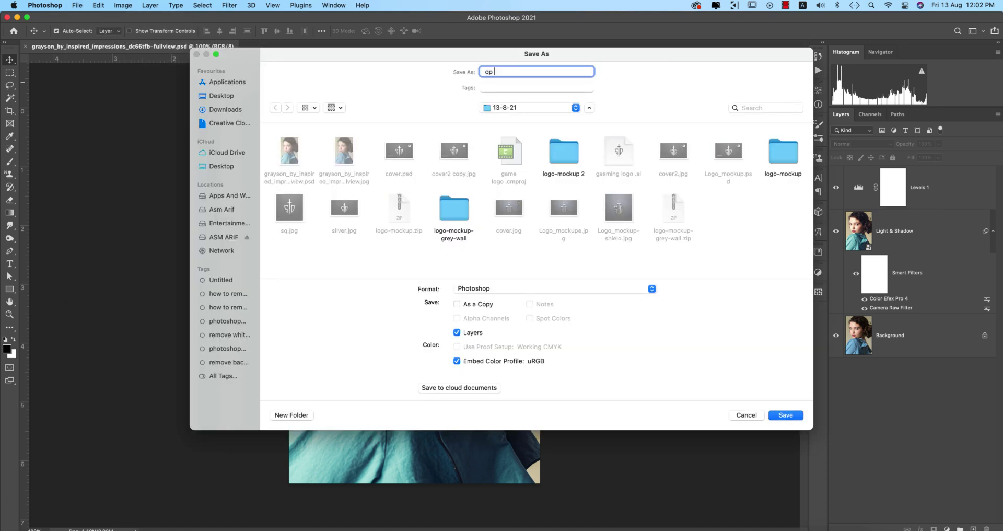
click(627, 282)
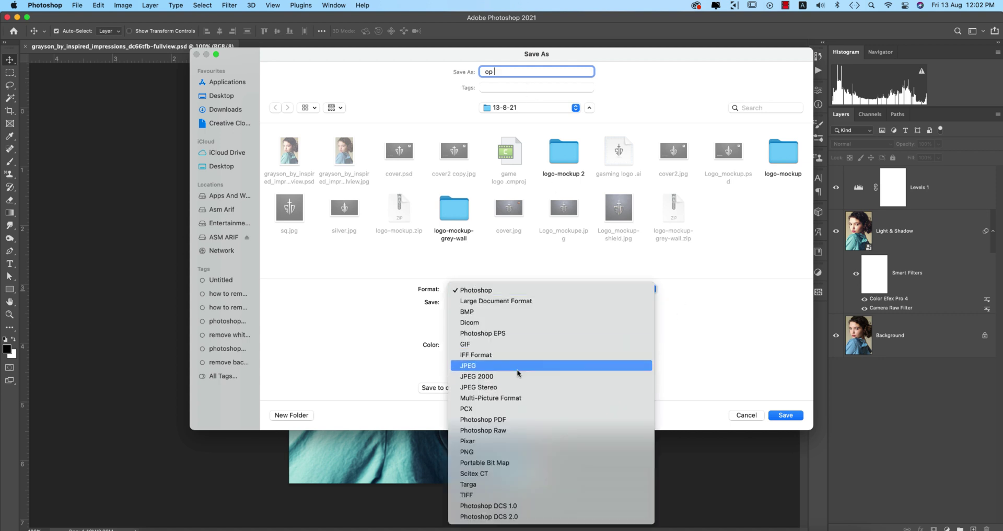
click(629, 374)
click(777, 416)
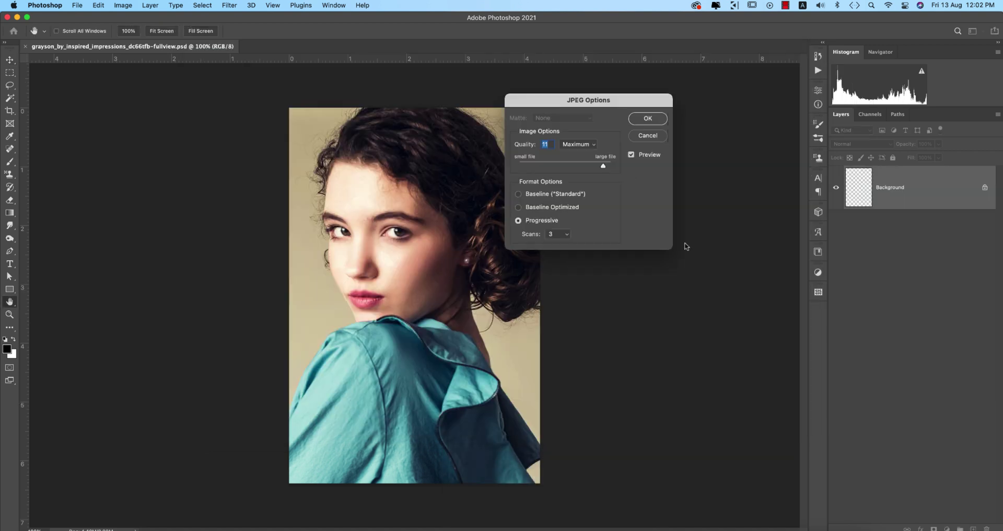
click(648, 117)
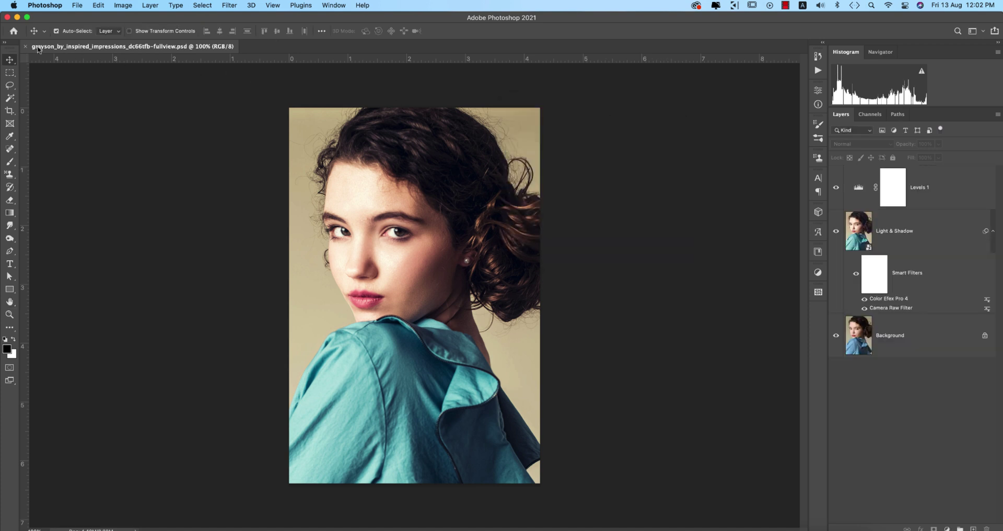